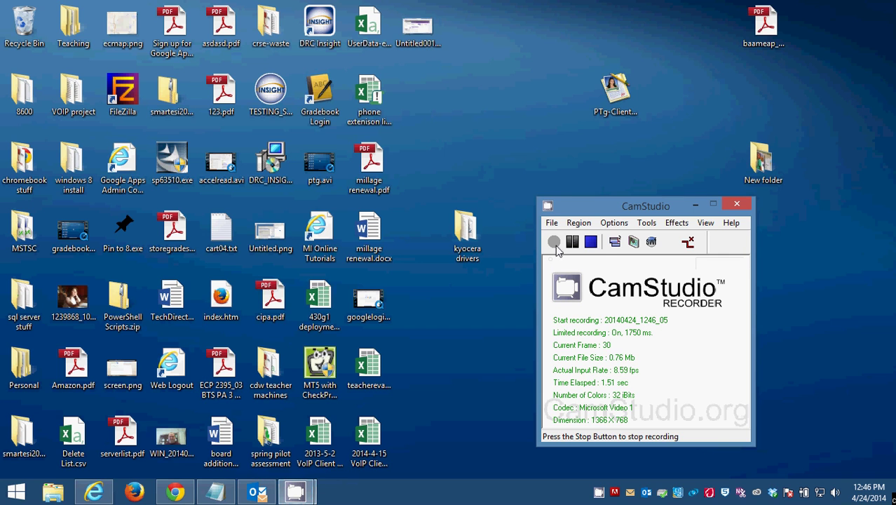
left_click_drag(627, 208, 430, 434)
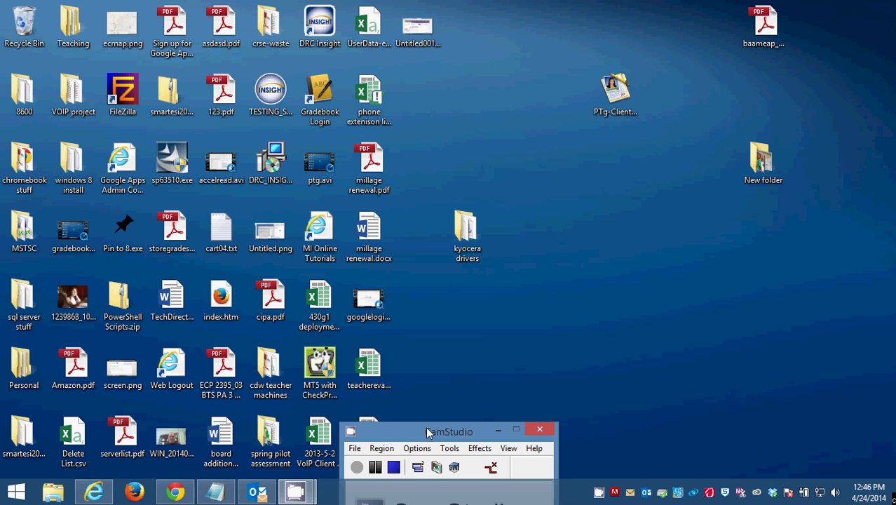
left_click_drag(426, 429, 433, 457)
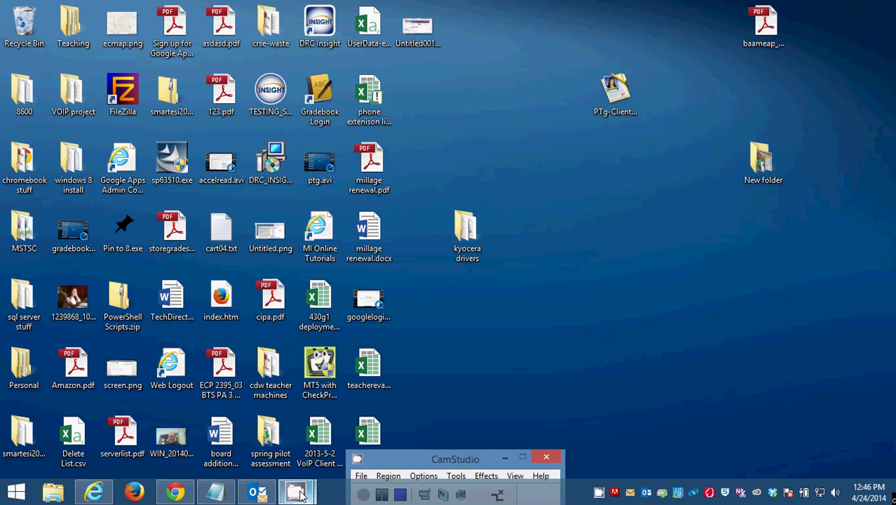
mouse_move(296, 496)
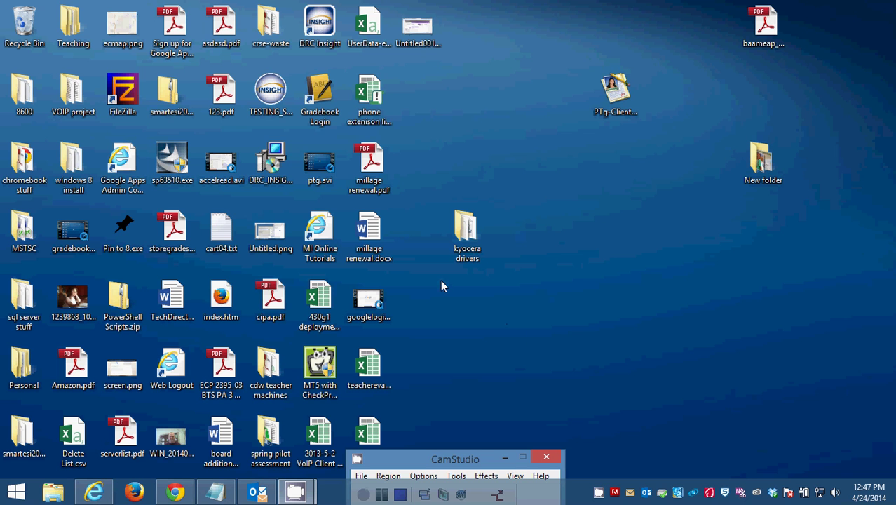
Find and open VLC media player, and accept the download of the 2.1.3 update.
key("super")
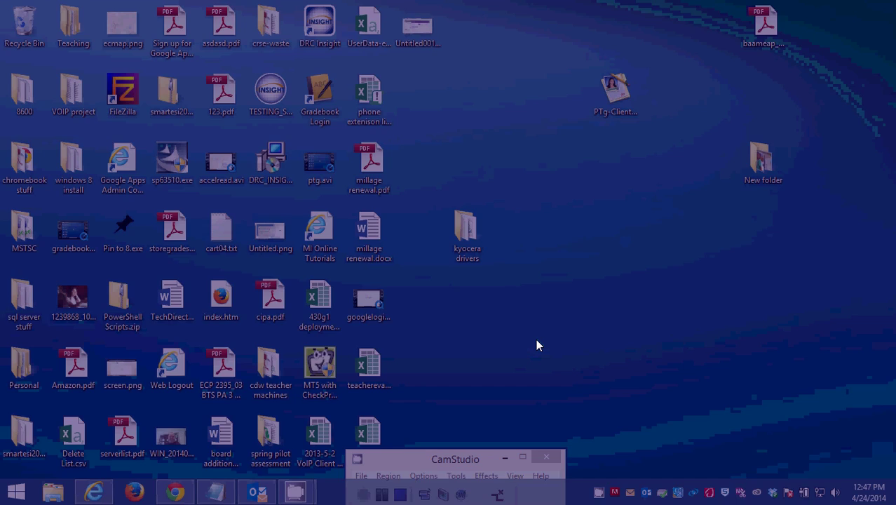
type("vlc media player")
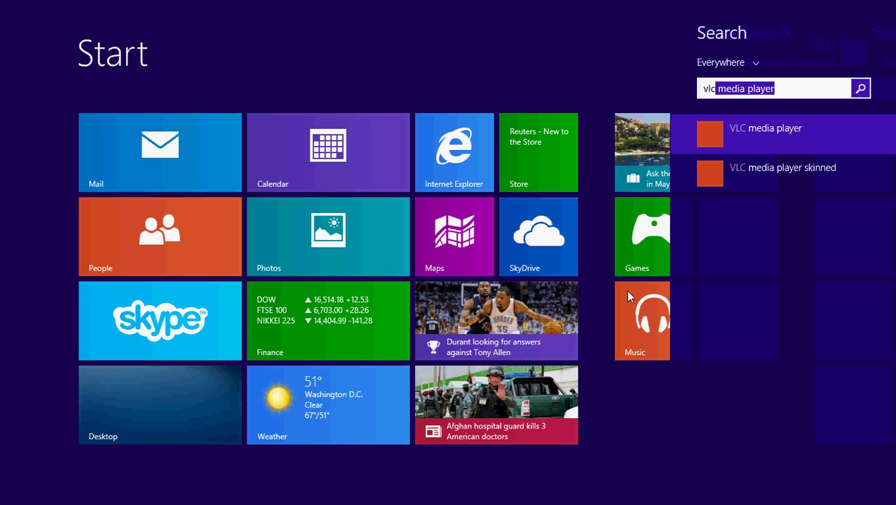
left_click(772, 128)
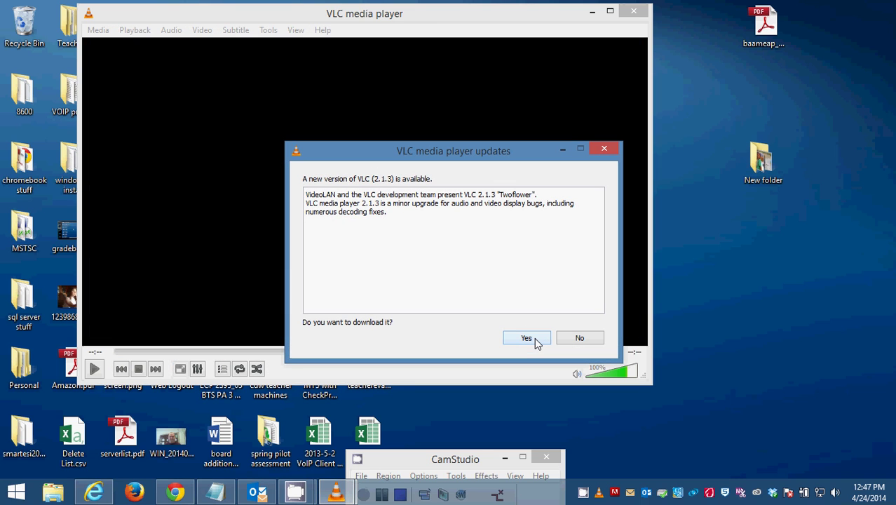
left_click(536, 341)
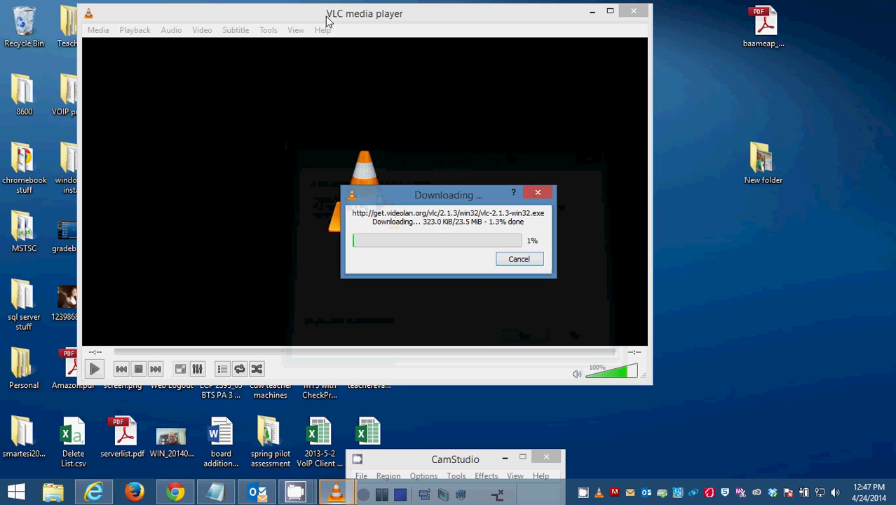
left_click_drag(482, 197, 895, 309)
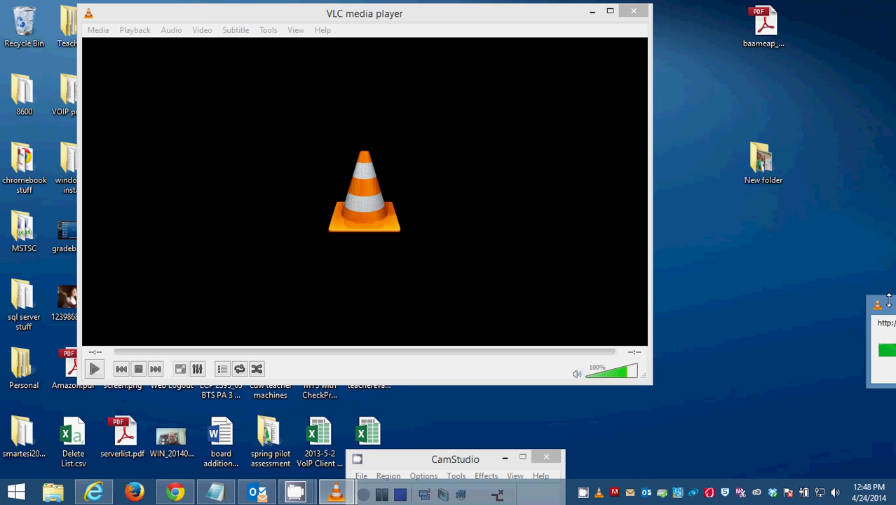
left_click_drag(892, 307, 501, 194)
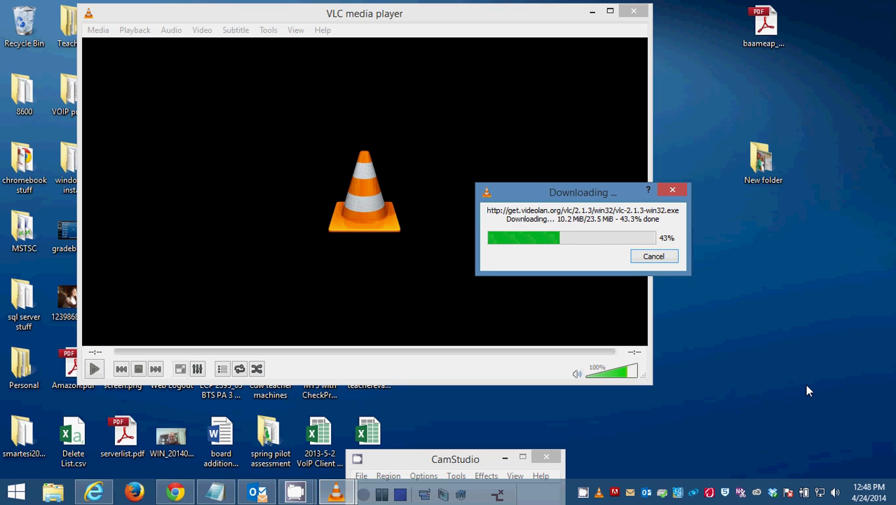
Enter the network installer path \\file1\shared\tech\vlc-2.0.5-win32.exe in the Windows Run dialog.
key("super+r")
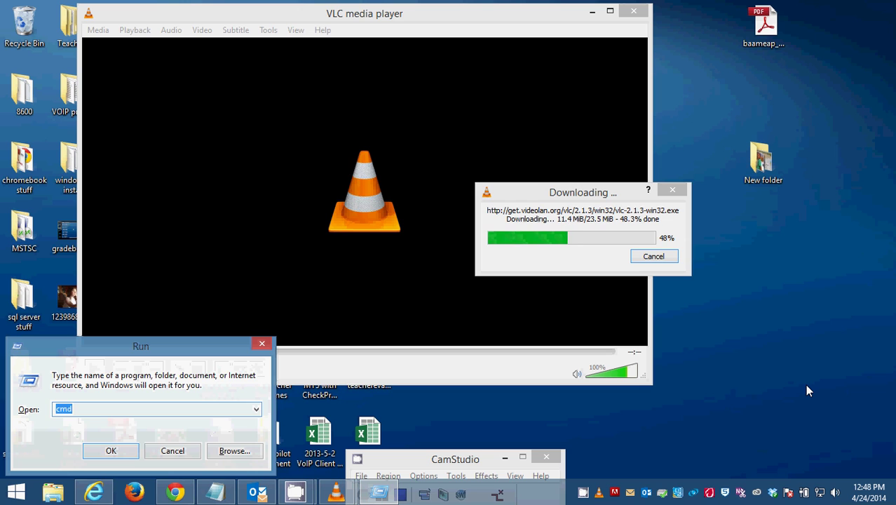
type("\\\\")
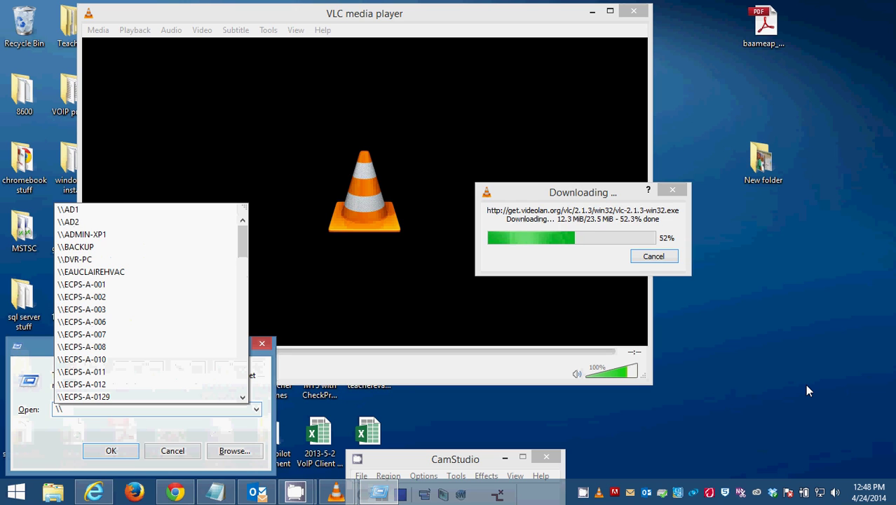
type("file1")
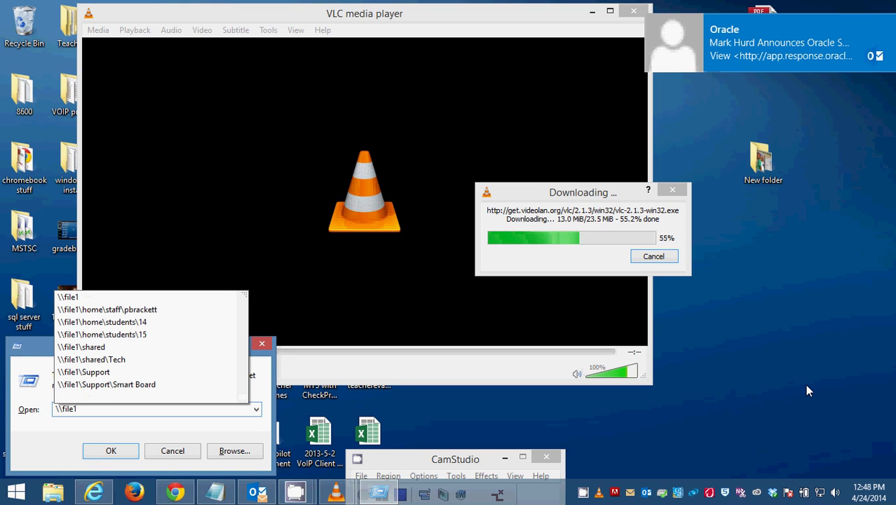
type("\\")
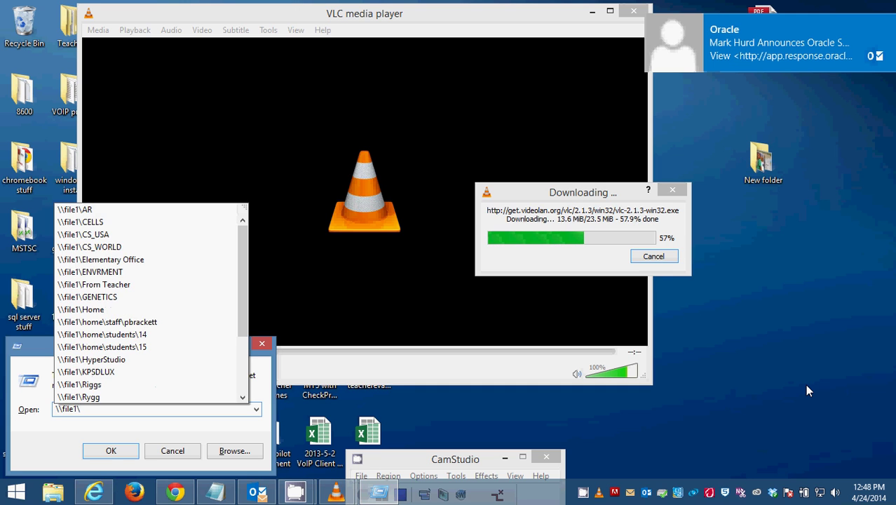
type("shared\\")
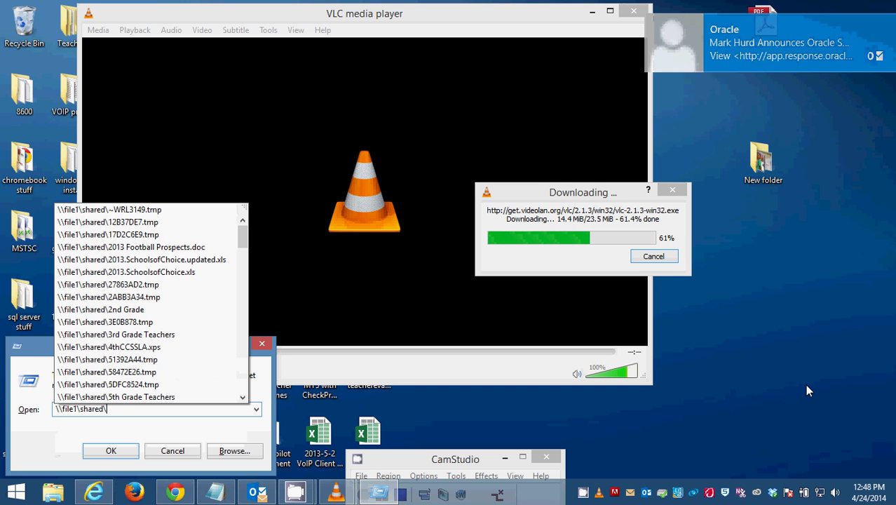
type("tech\\")
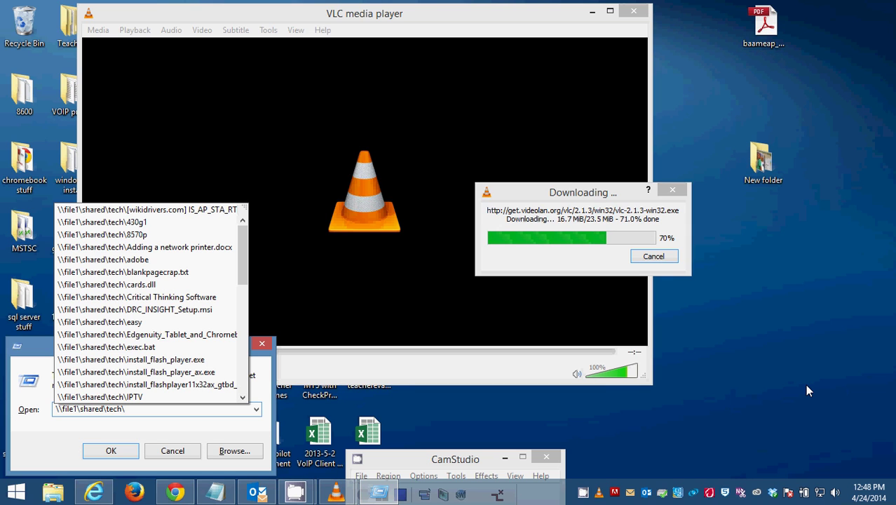
type("i")
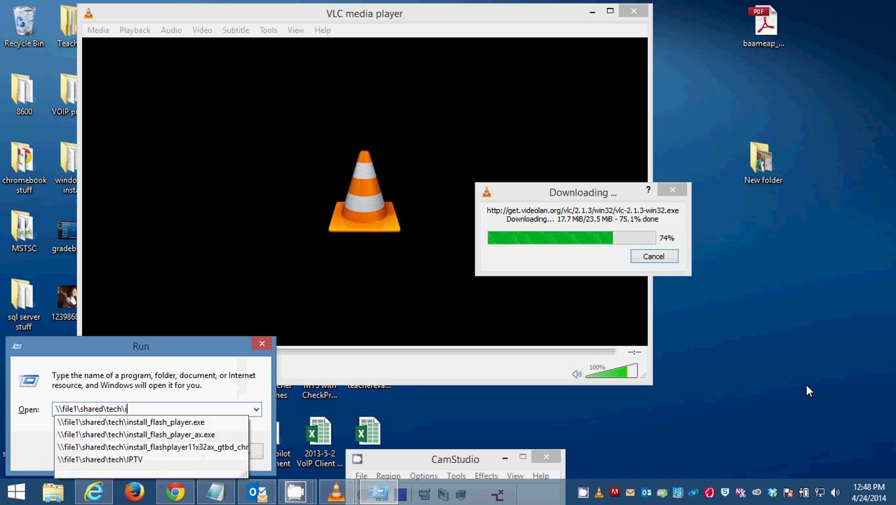
type("ptv")
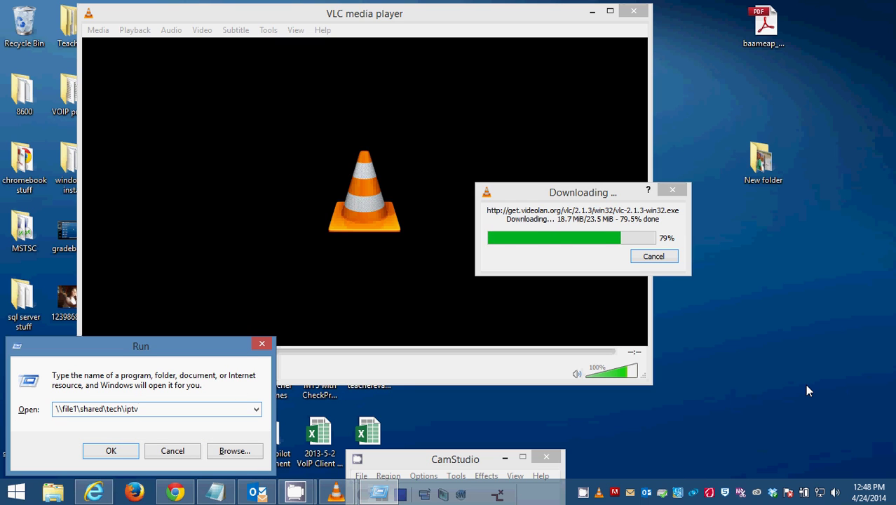
type("\\")
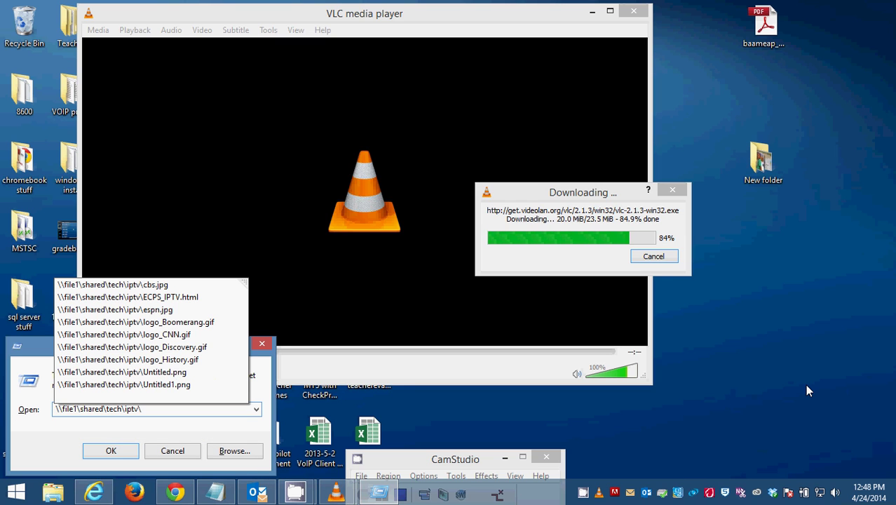
key("BackSpace")
key("BackSpace")
key("BackSpace")
key("BackSpace")
key("BackSpace")
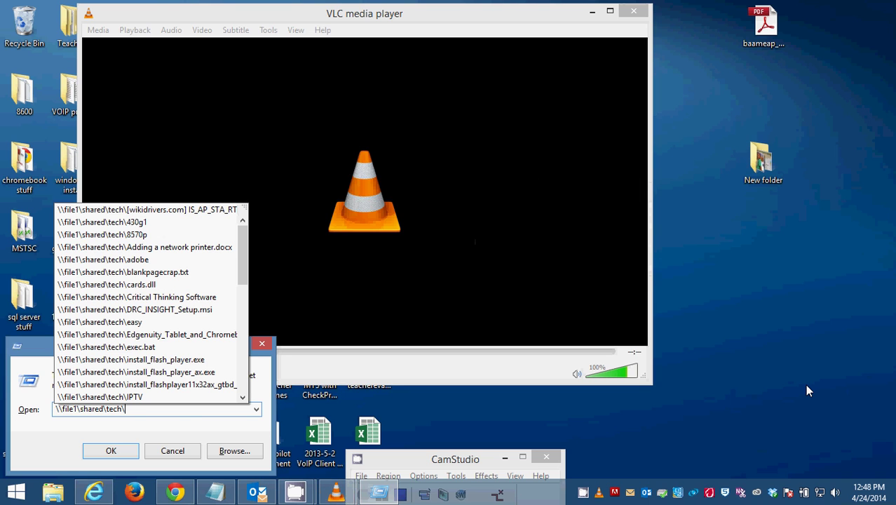
type("vlc")
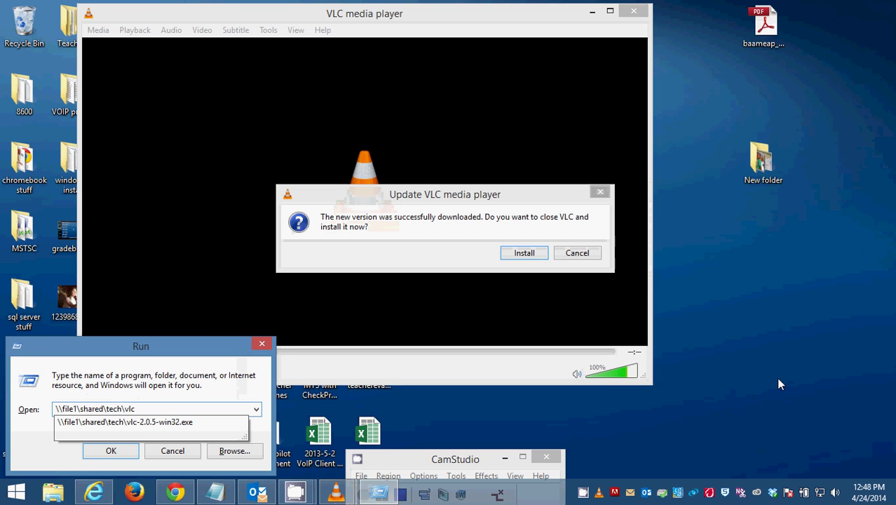
left_click(119, 423)
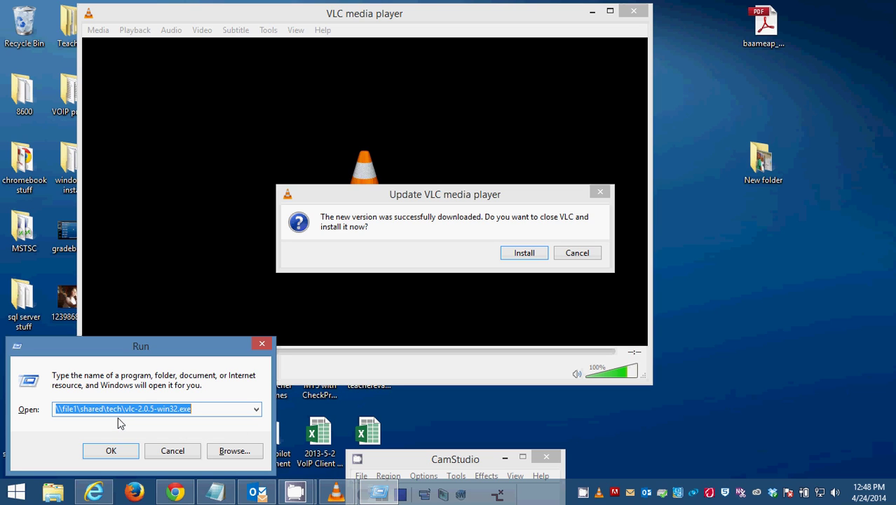
Close VLC to launch the downloaded update's installer, and move its setup window clear of the Run dialog.
left_click(519, 253)
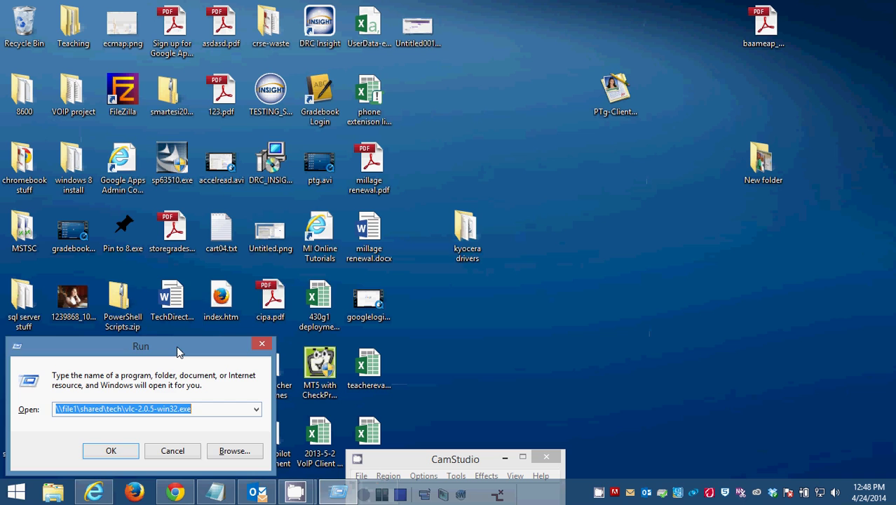
left_click_drag(176, 346, 230, 173)
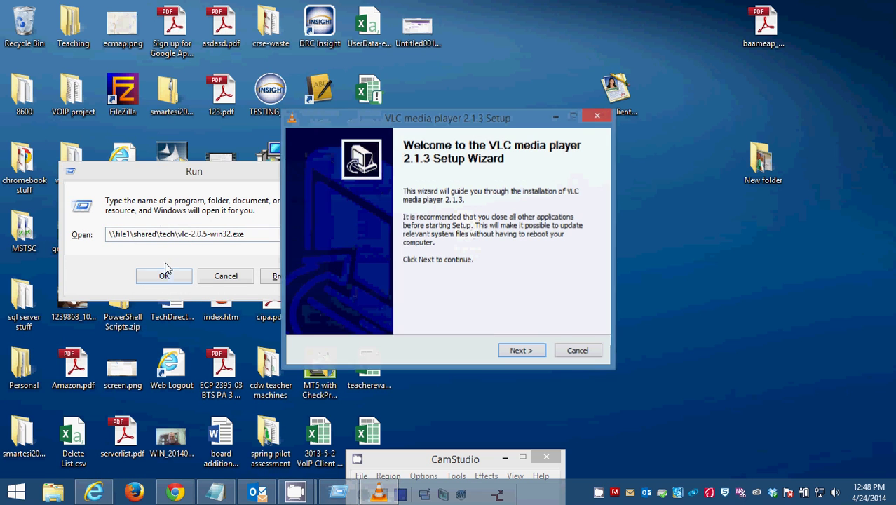
left_click_drag(480, 118, 728, 117)
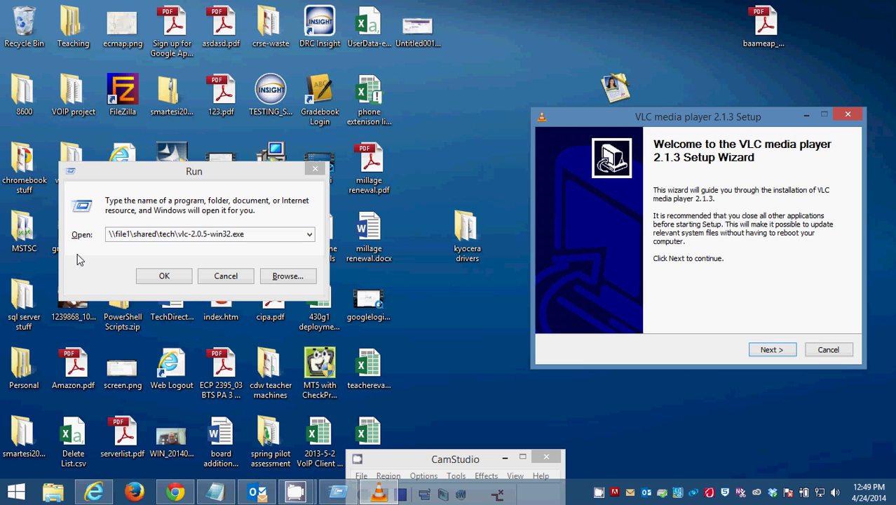
Run the VLC 2.0.5 network installer without removing the previous version, and quit its setup wizard.
left_click(163, 277)
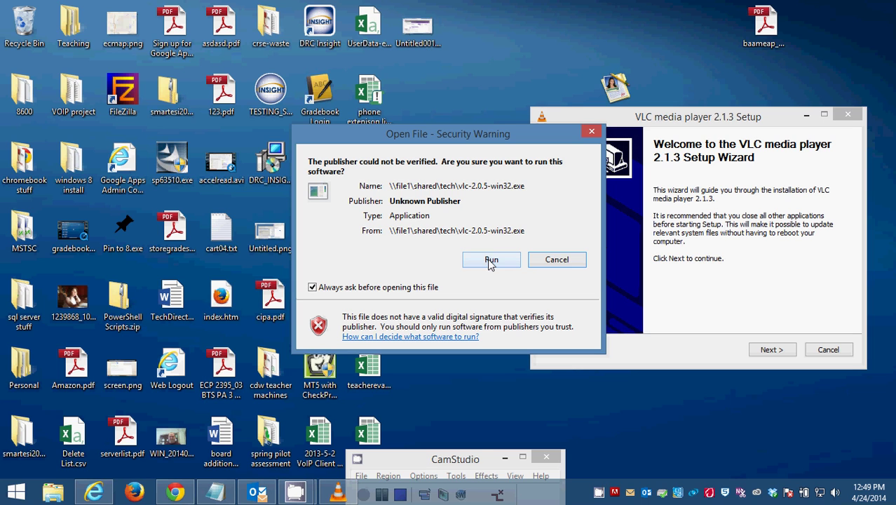
left_click(490, 260)
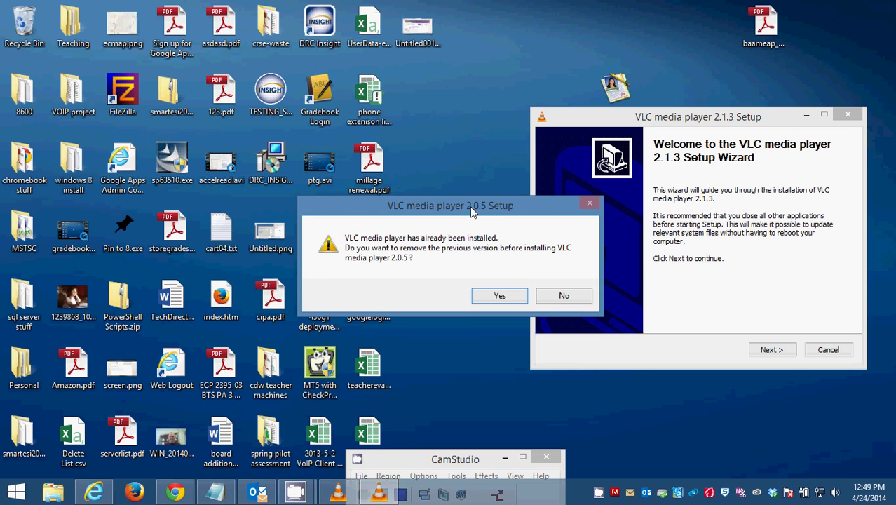
left_click(561, 295)
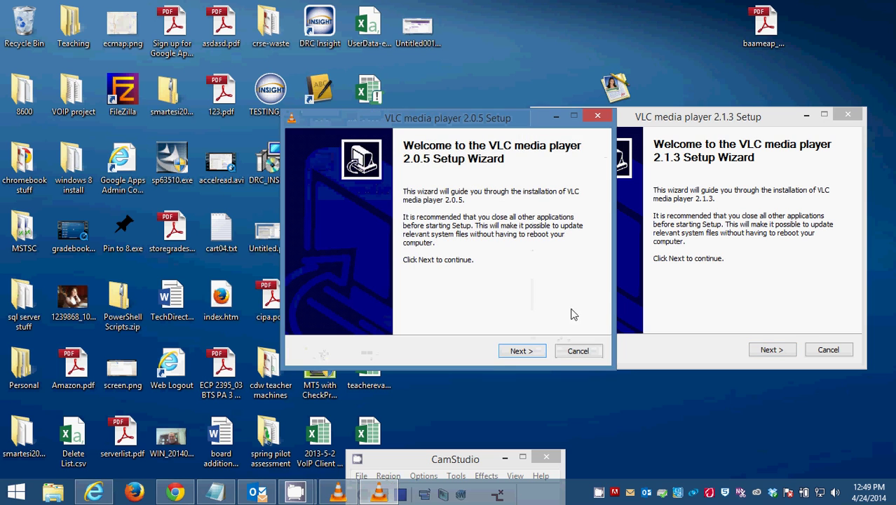
left_click(569, 353)
left_click(509, 295)
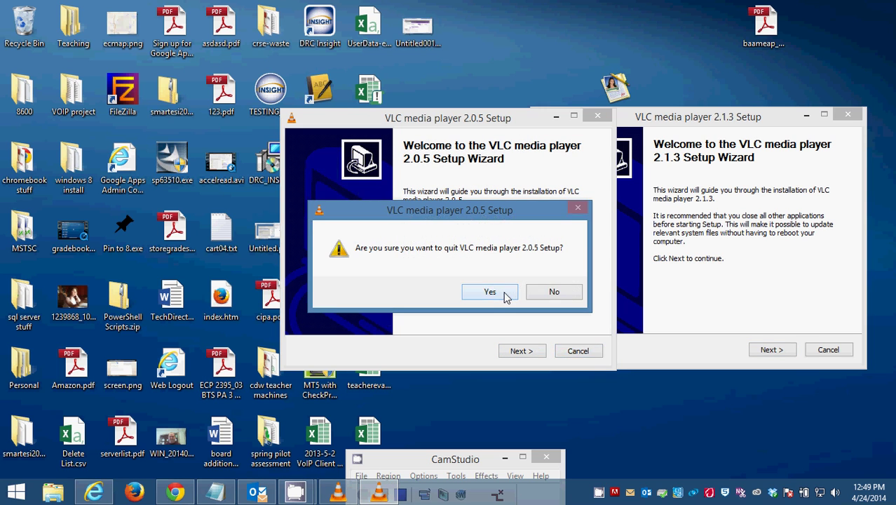
Install VLC media player 2.1.3 with its setup wizard and finish without running the player.
left_click_drag(777, 113, 293, 64)
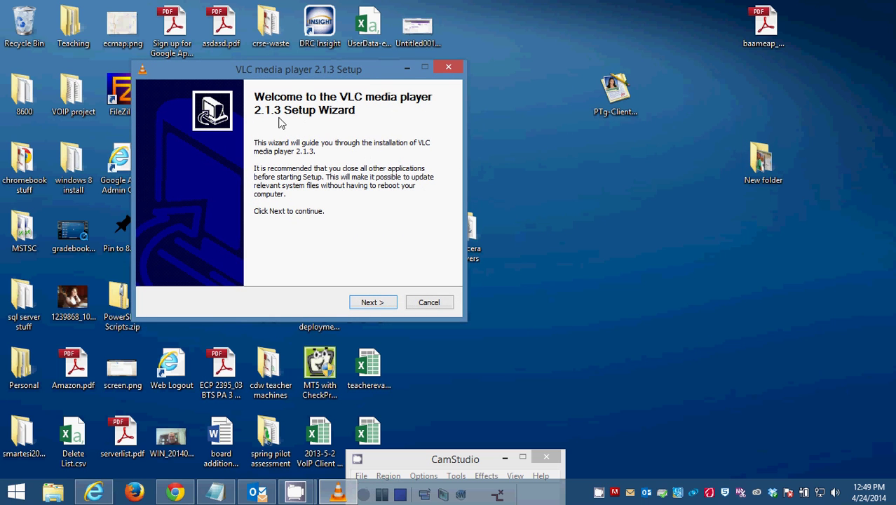
left_click(371, 303)
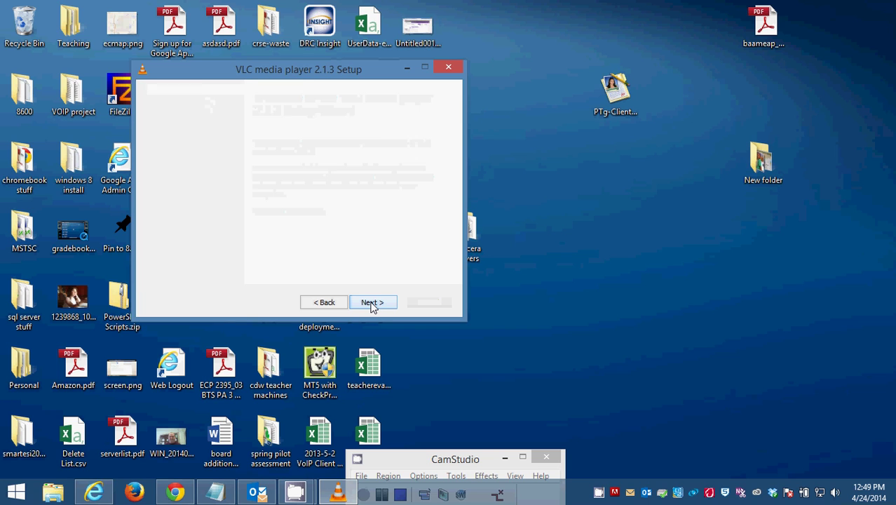
left_click(371, 303)
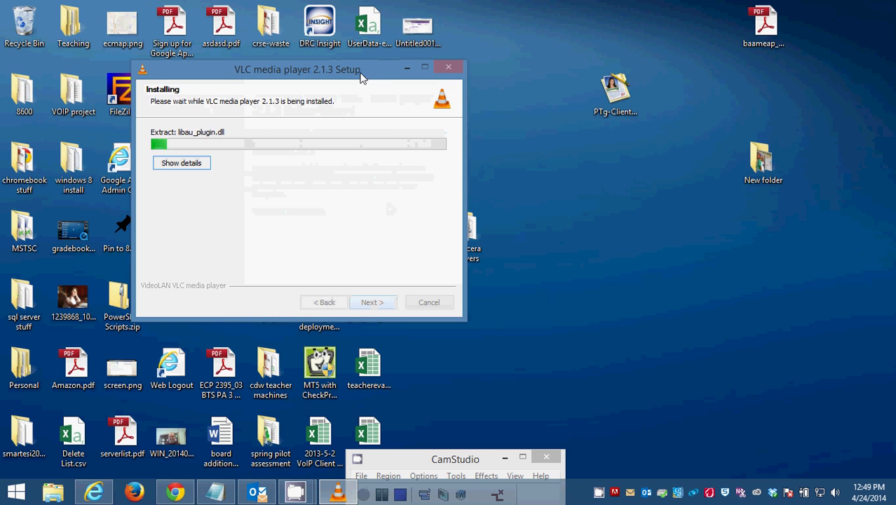
left_click_drag(366, 76, 565, 113)
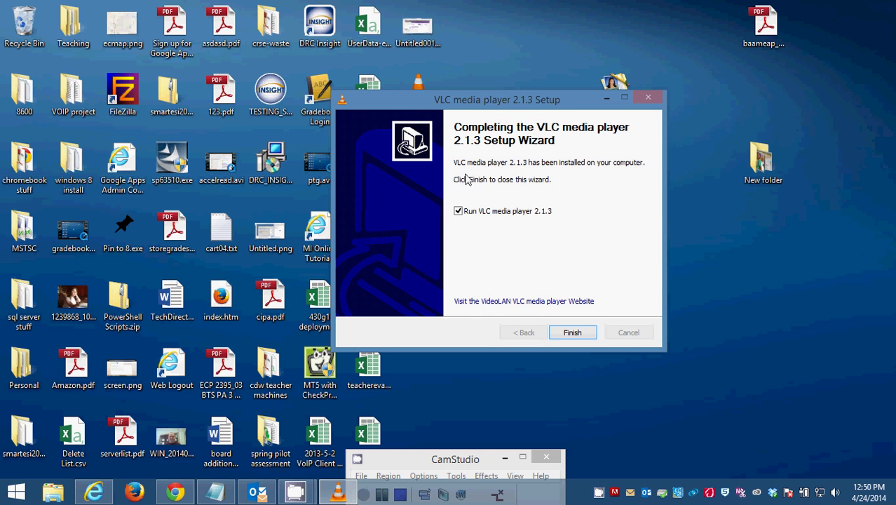
left_click(458, 211)
left_click(566, 332)
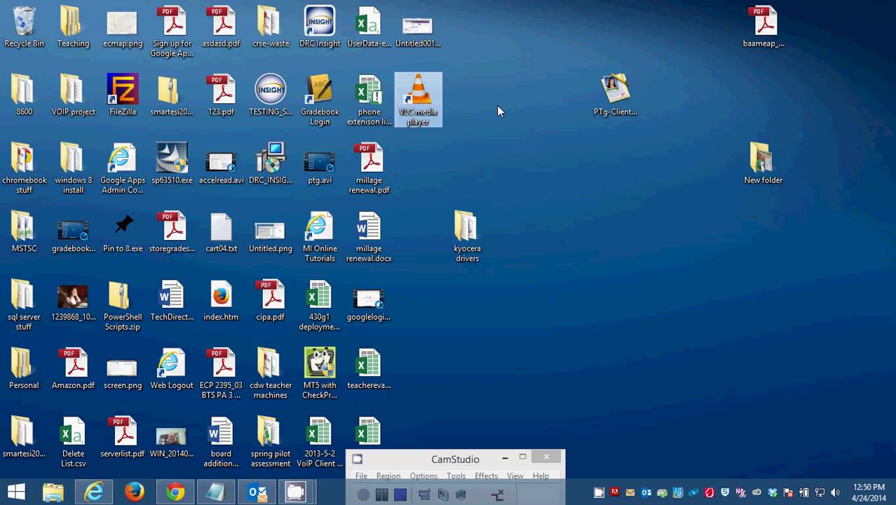
right_click(421, 108)
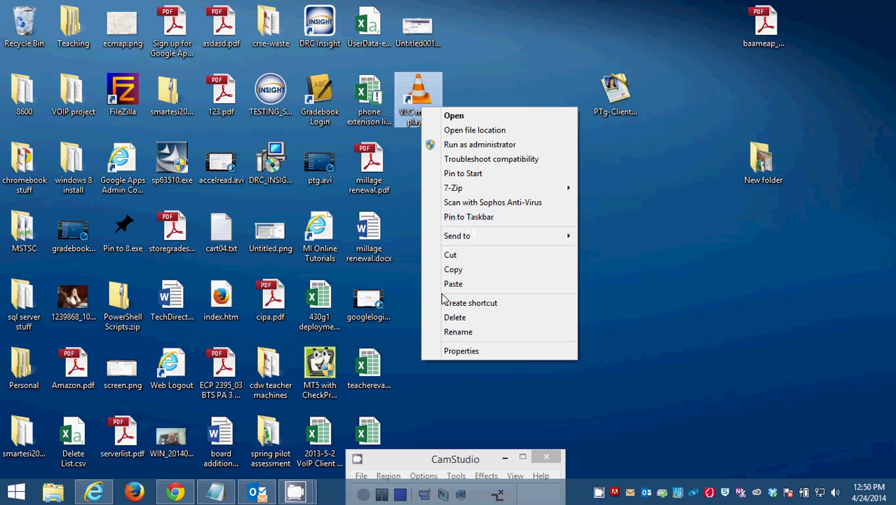
left_click(489, 319)
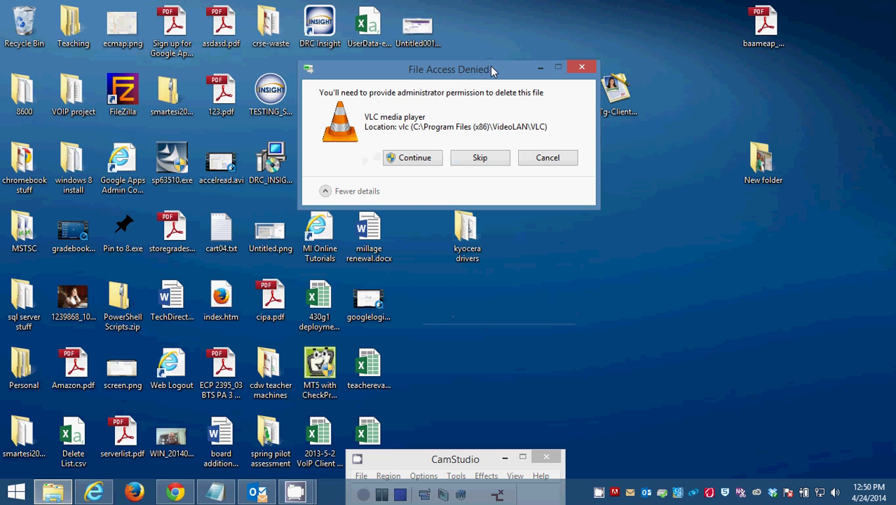
left_click(548, 157)
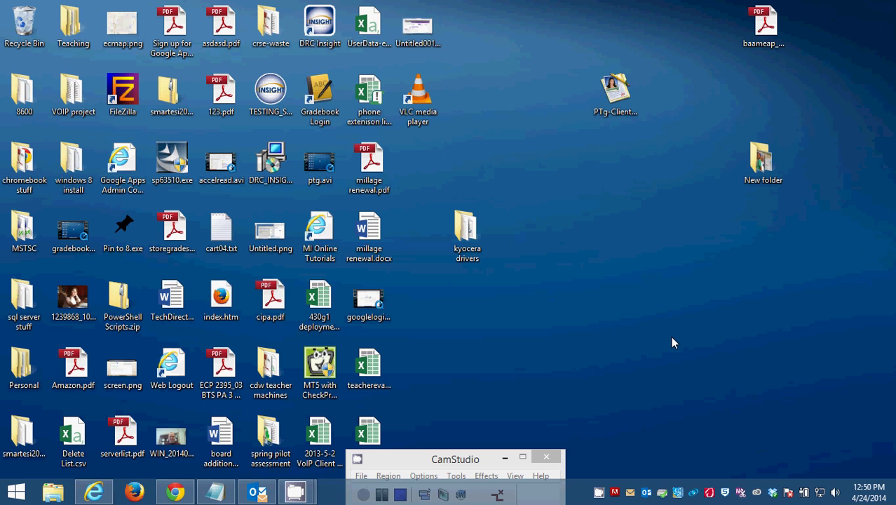
Open \\file1\shared\tech\iptv\ECPS_IPTV.html from the Windows Run dialog.
key("super+r")
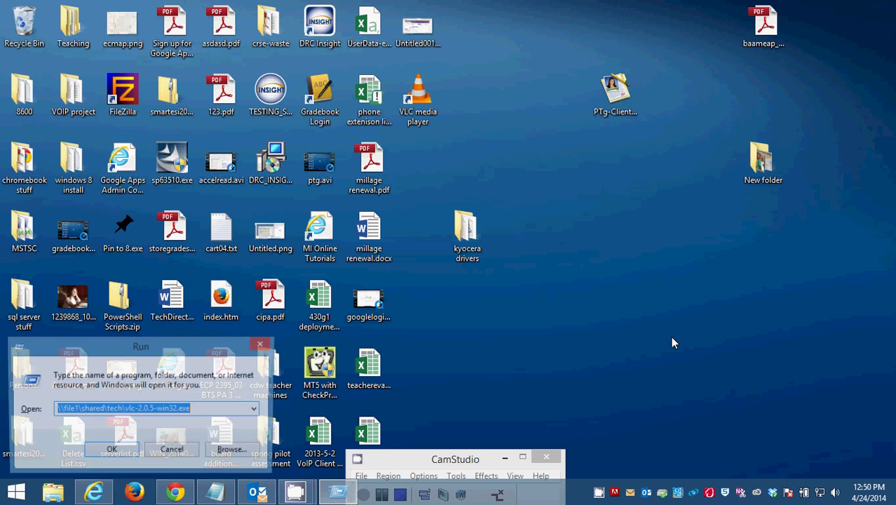
key("End")
key("BackSpace")
key("BackSpace")
key("BackSpace")
key("BackSpace")
key("BackSpace")
key("BackSpace")
key("BackSpace")
key("BackSpace")
key("BackSpace")
key("BackSpace")
key("BackSpace")
key("BackSpace")
key("BackSpace")
key("BackSpace")
key("BackSpace")
key("BackSpace")
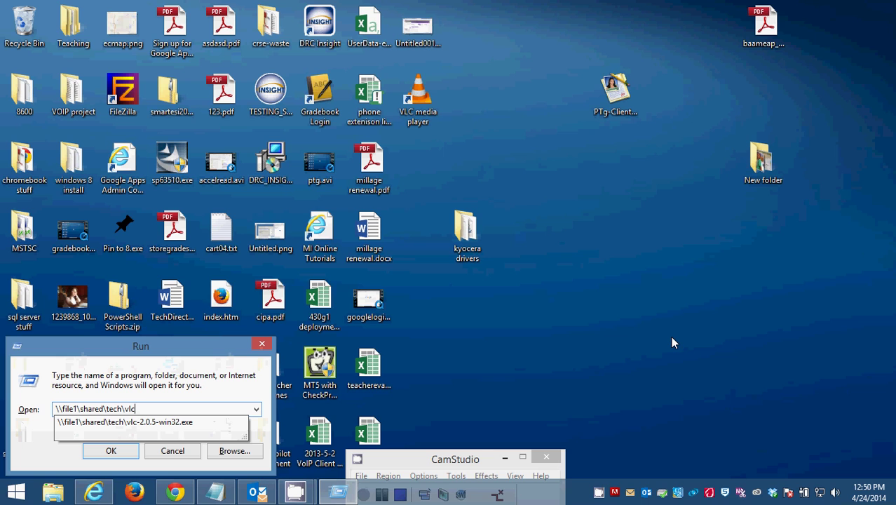
key("BackSpace")
key("BackSpace")
key("BackSpace")
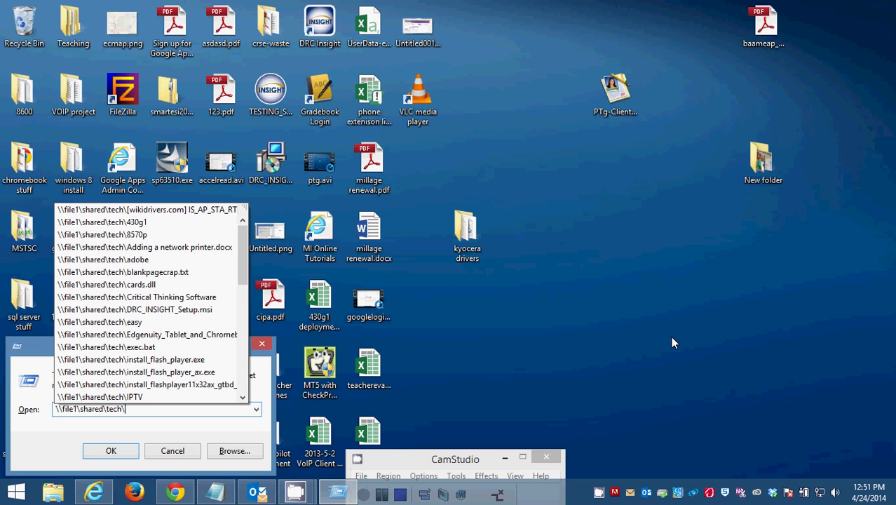
type("ip")
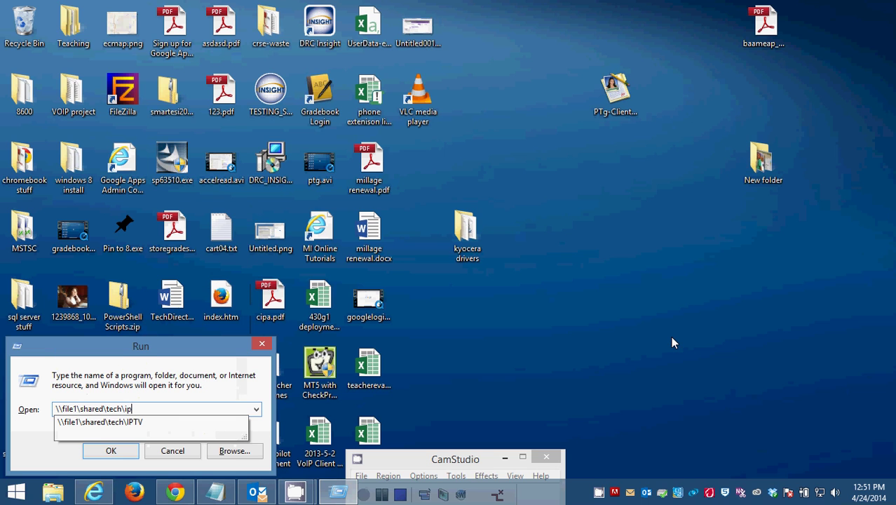
type("tv\\")
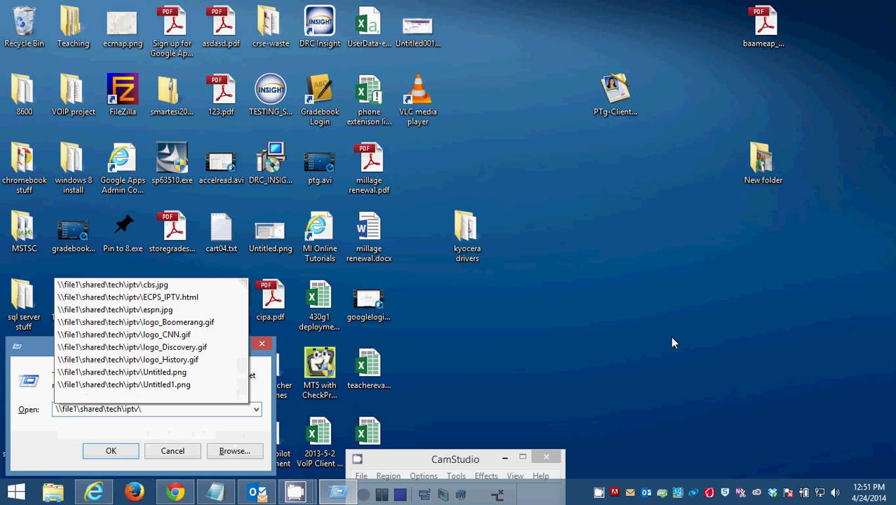
key("Down")
key("Down")
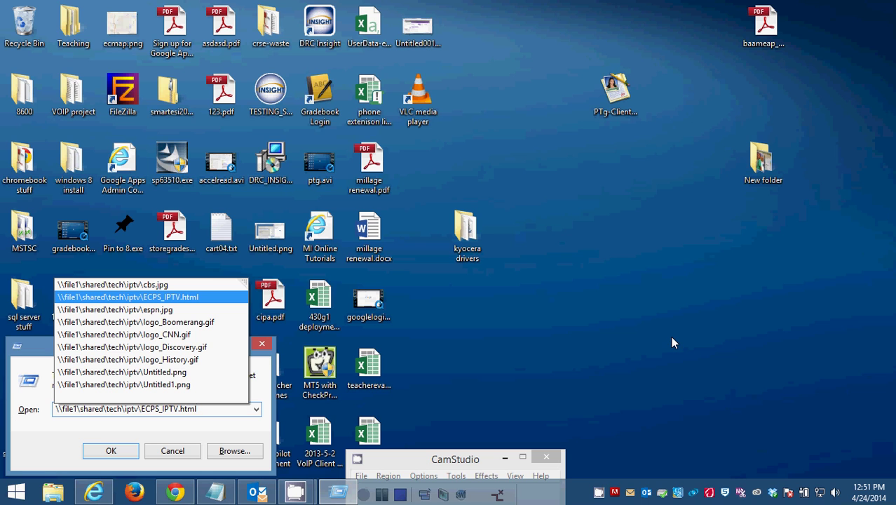
key("Return")
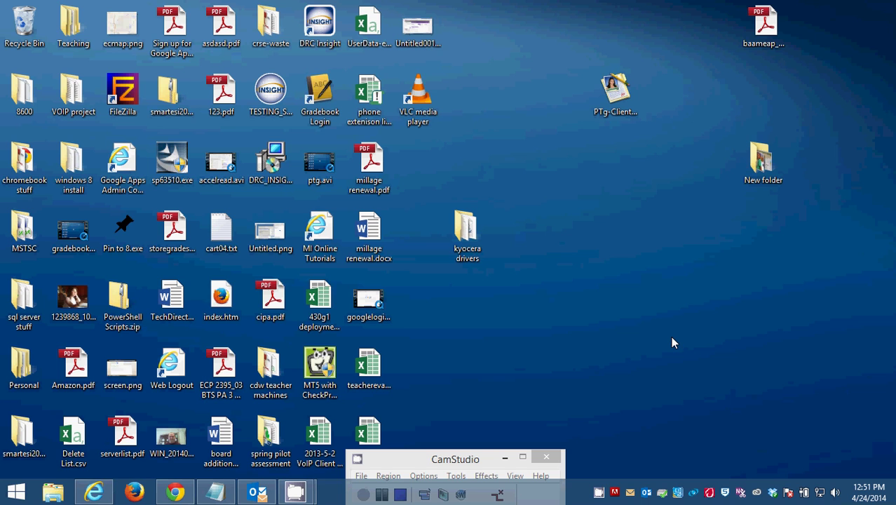
Check the open Internet Explorer and Chrome windows for the IPTV page, clear them off the desktop, and move the CamStudio window aside.
left_click(96, 493)
left_click(176, 492)
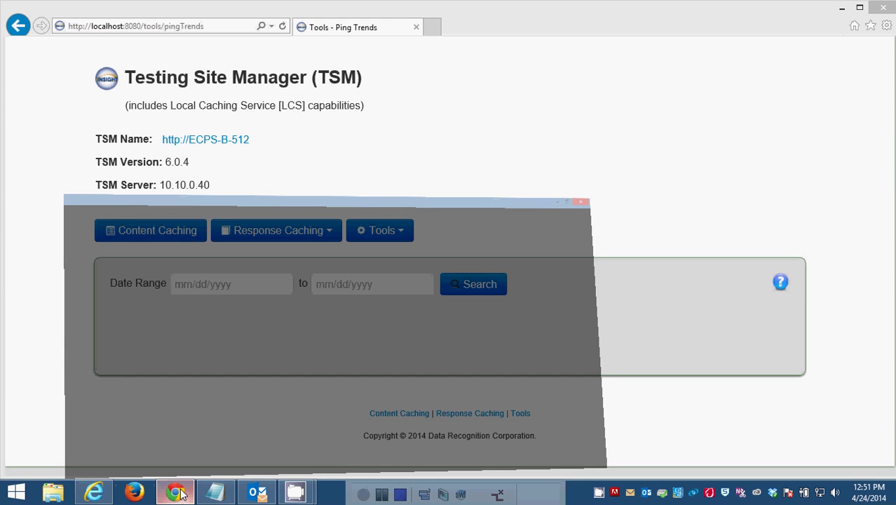
left_click(840, 7)
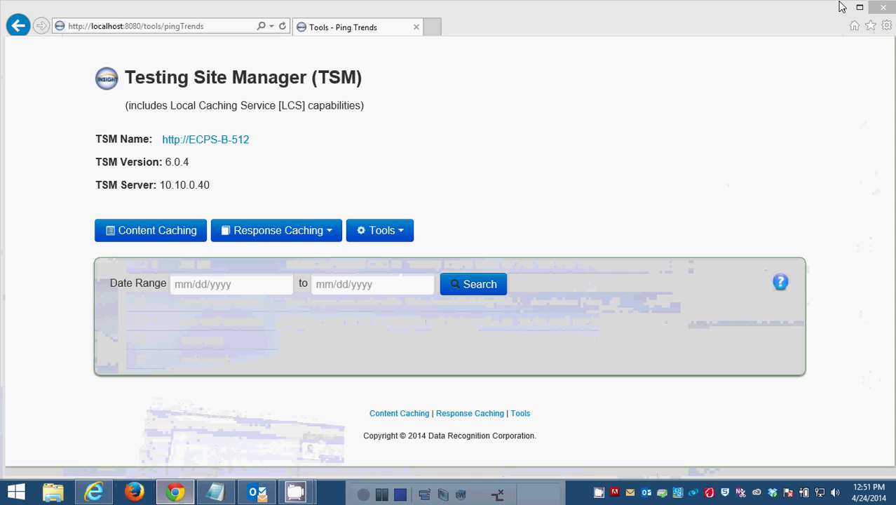
left_click(841, 7)
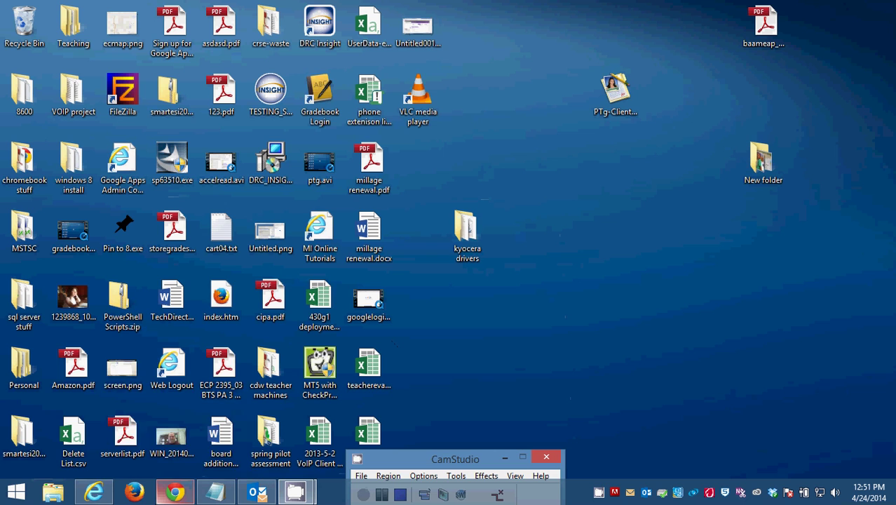
left_click(174, 498)
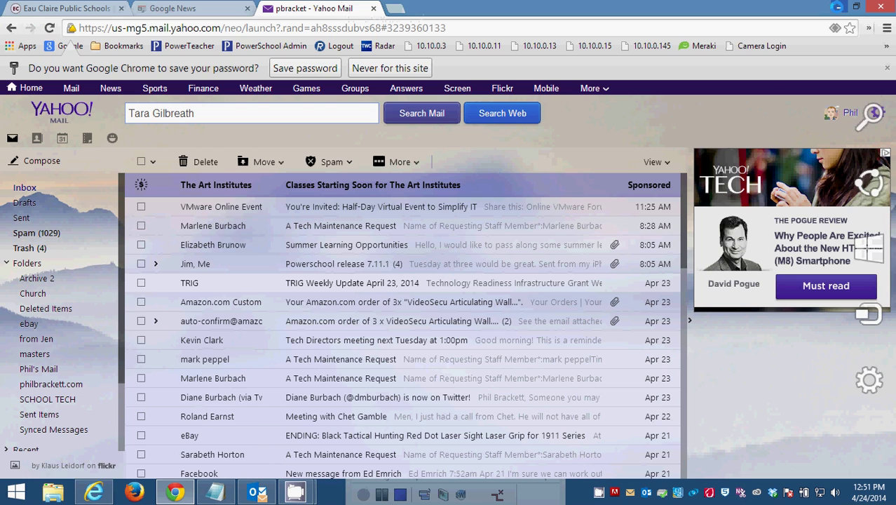
left_click(880, 4)
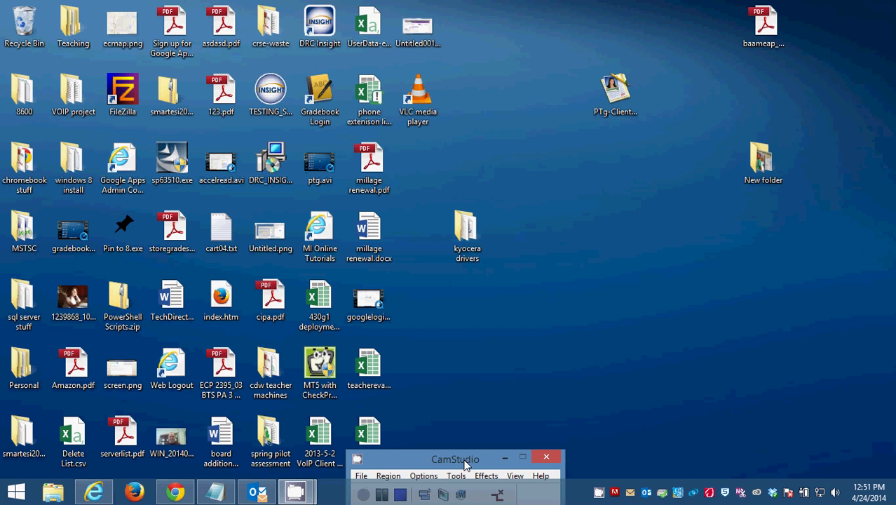
left_click_drag(466, 464, 737, 465)
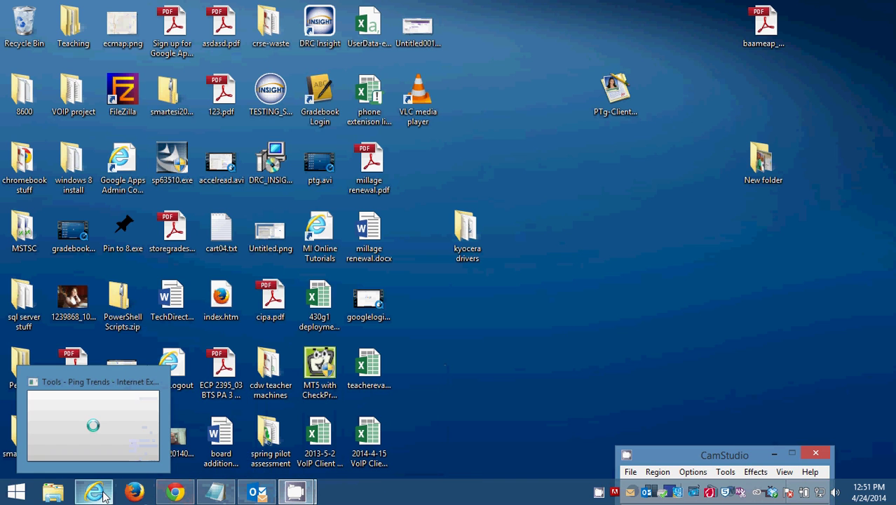
Switch to Internet Explorer and load \\file1\shared\tech\iptv\ecps_iptv.html in a new tab.
left_click(94, 491)
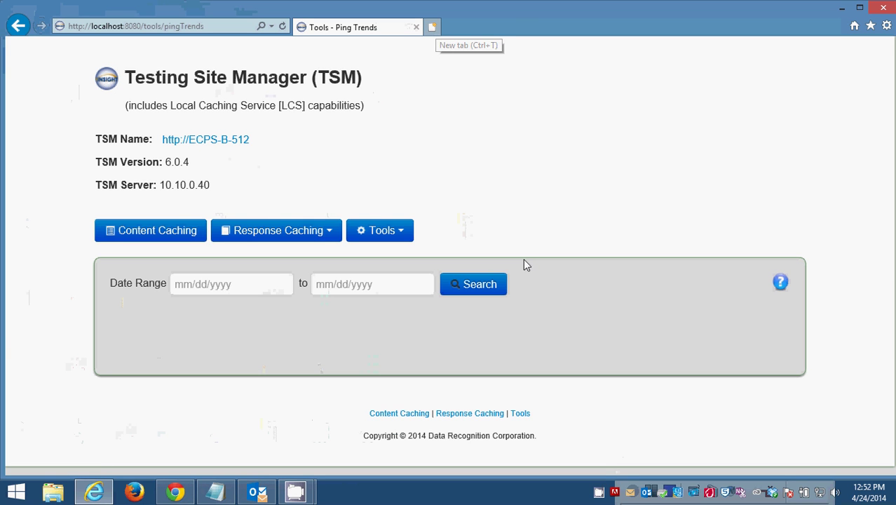
left_click(432, 27)
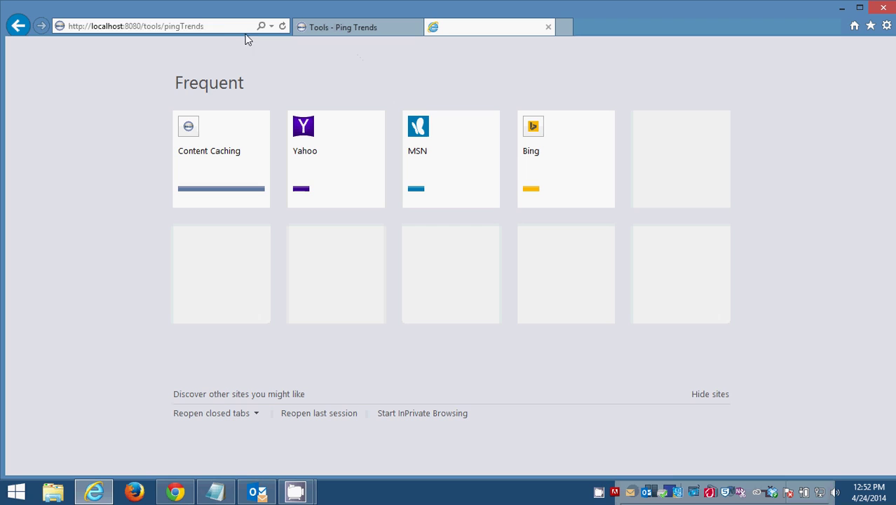
left_click(226, 28)
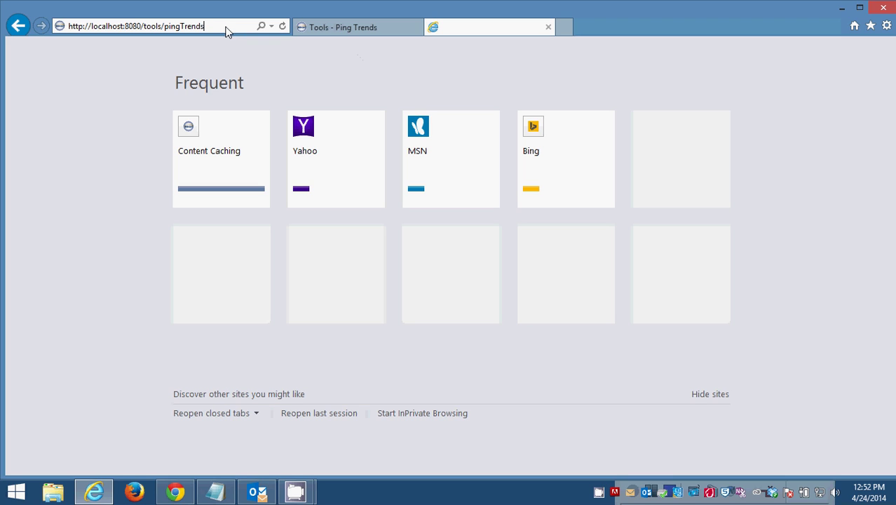
left_click(226, 28)
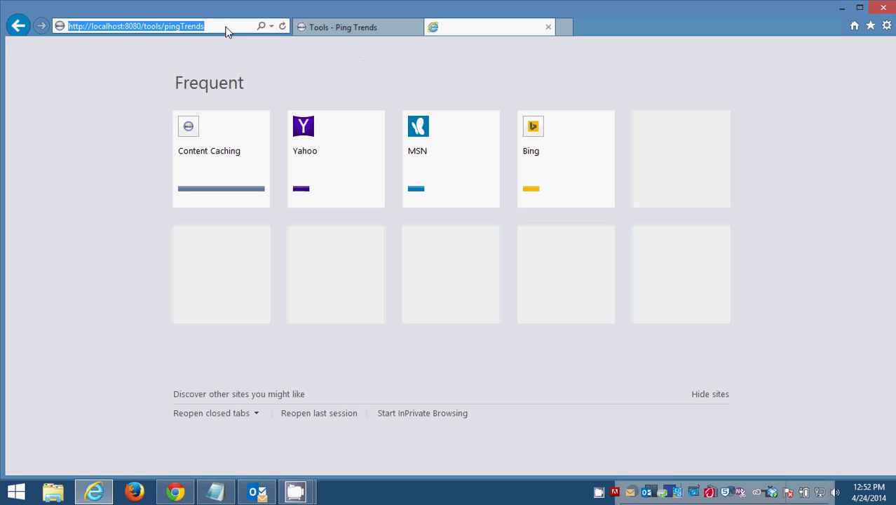
key("BackSpace")
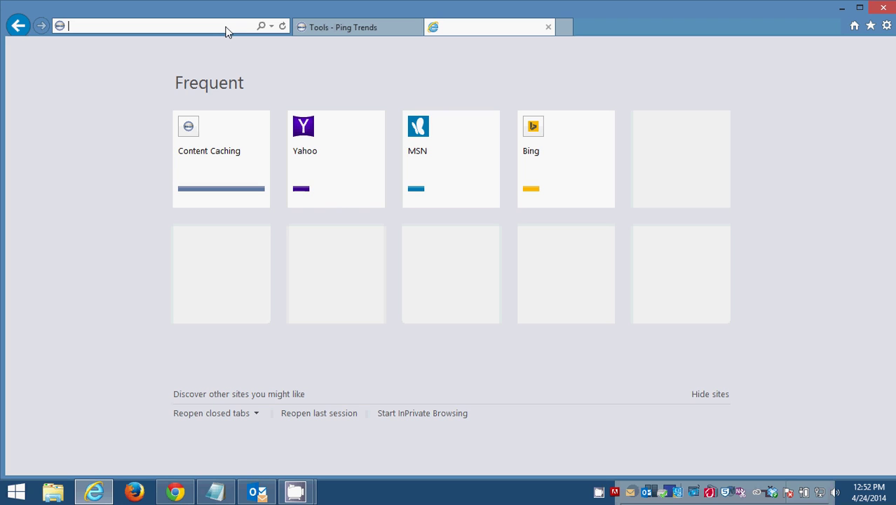
type("\\")
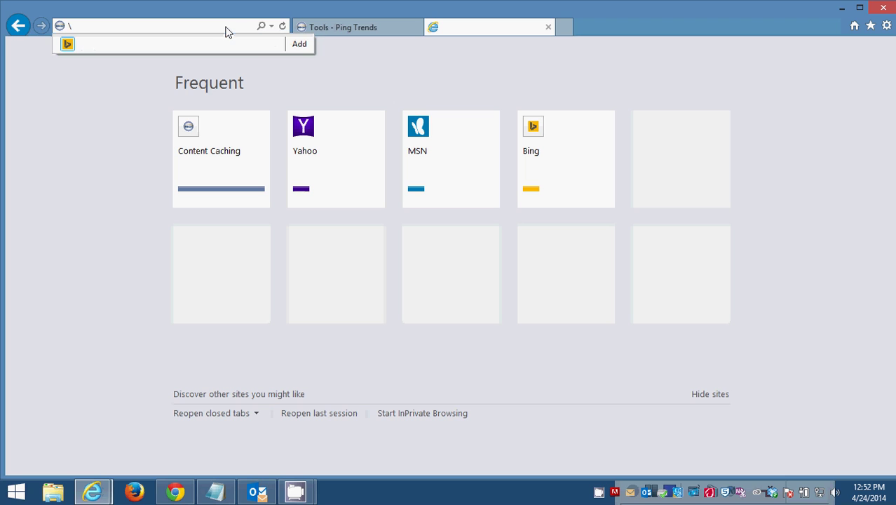
type("file1\\")
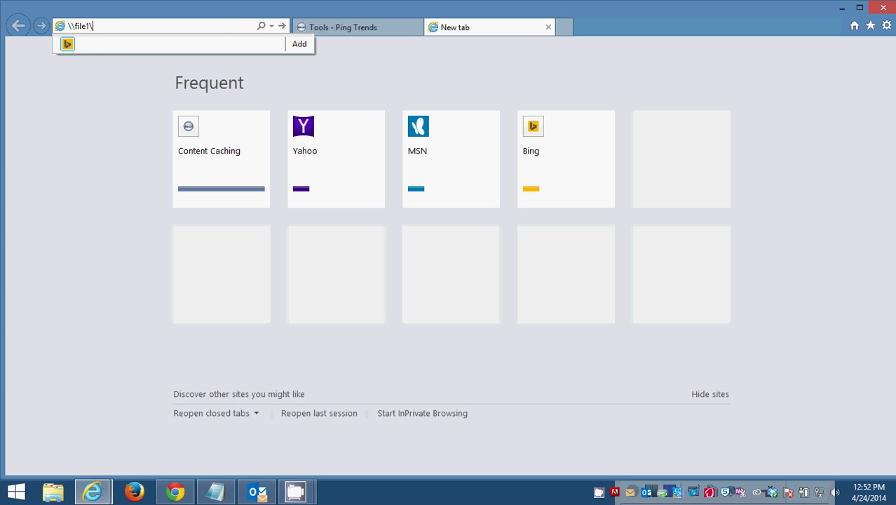
type("shared\tech\\iptv\\iptv")
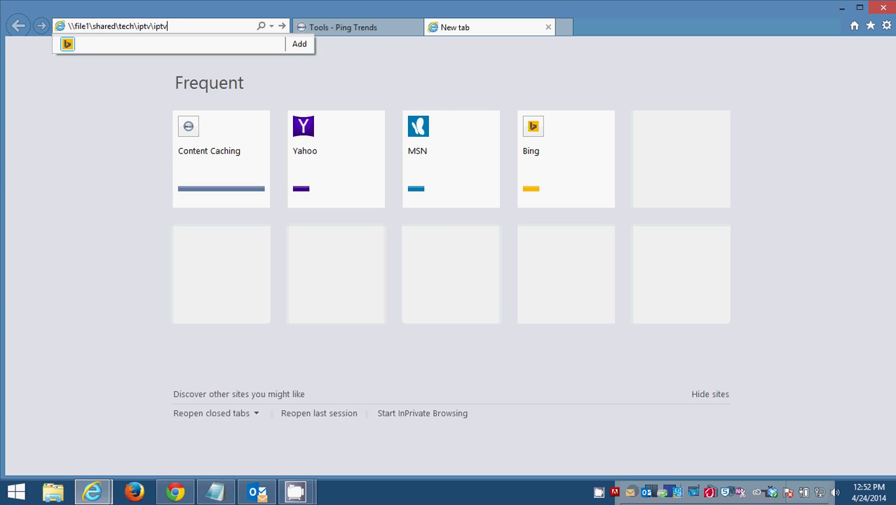
key("BackSpace")
key("BackSpace")
key("BackSpace")
key("BackSpace")
type("_uap")
key("BackSpace")
key("BackSpace")
key("BackSpace")
key("BackSpace")
type("ecps_iptv.html")
key("Return")
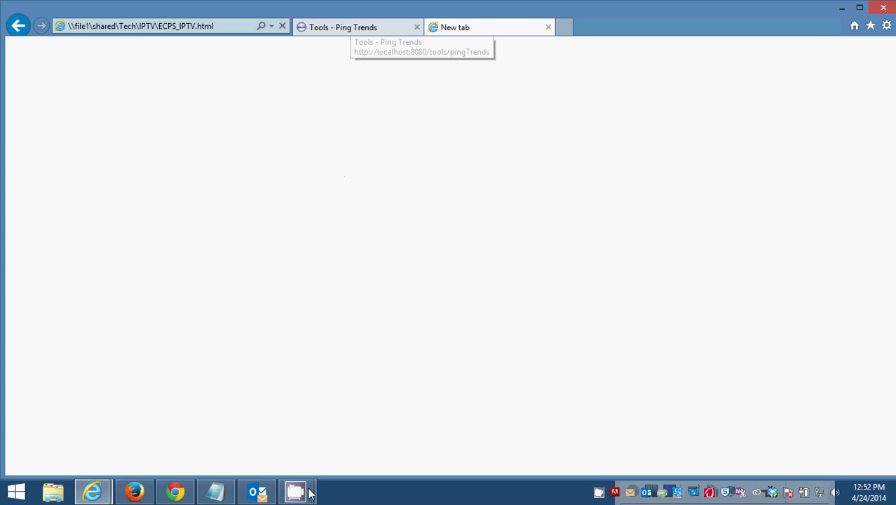
Open the CNN channel, follow its home page link to the AVN200 management page, view the Multicast stream, and return to the management page.
mouse_move(252, 498)
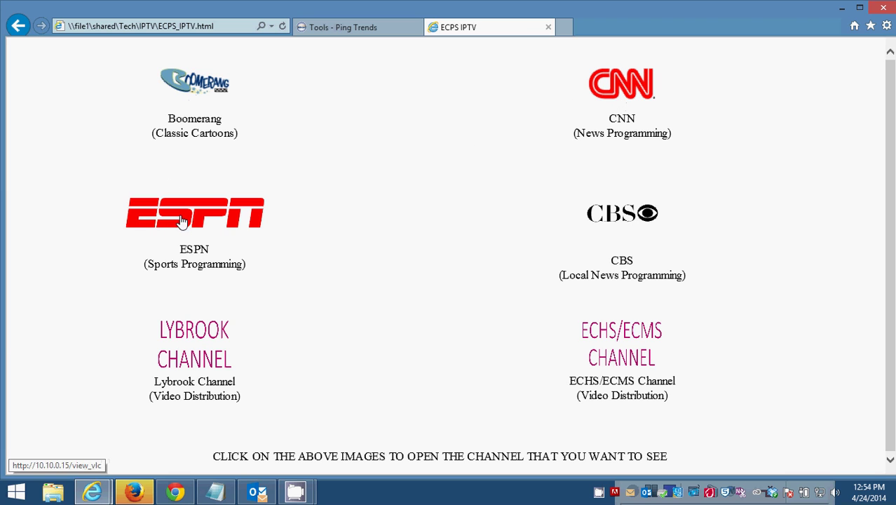
left_click(625, 84)
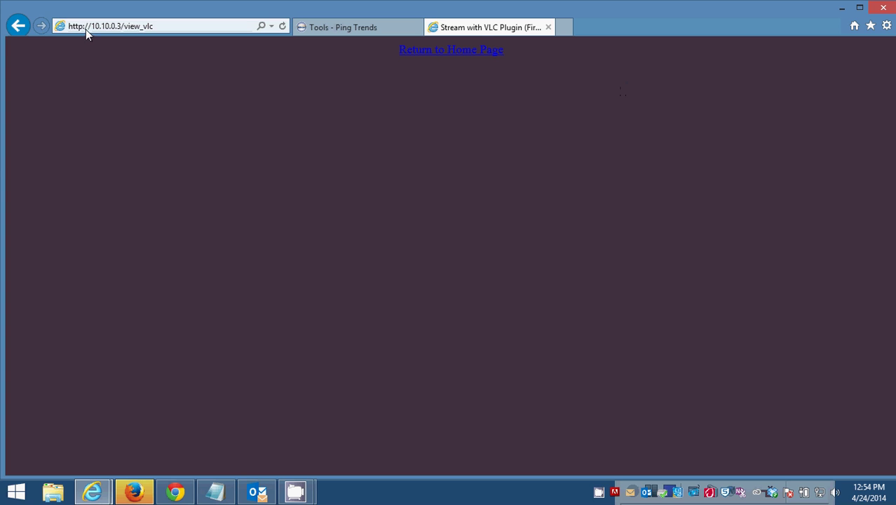
left_click(465, 51)
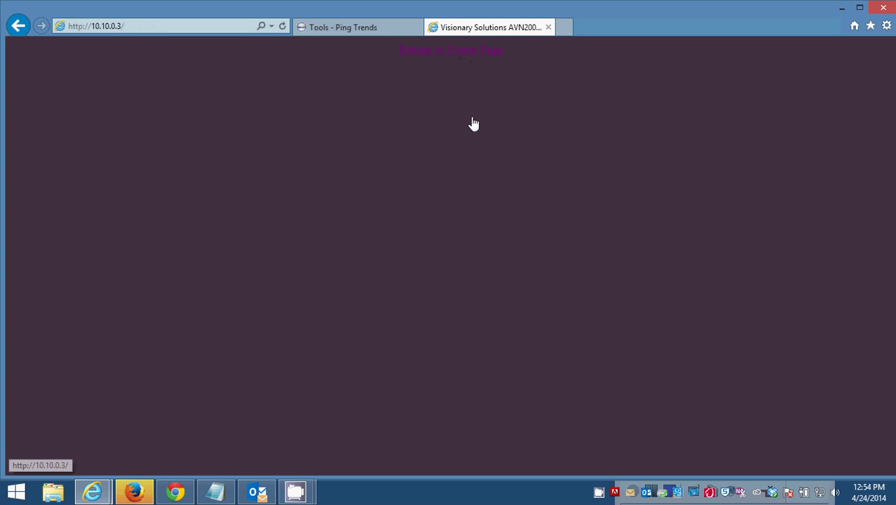
left_click(544, 282)
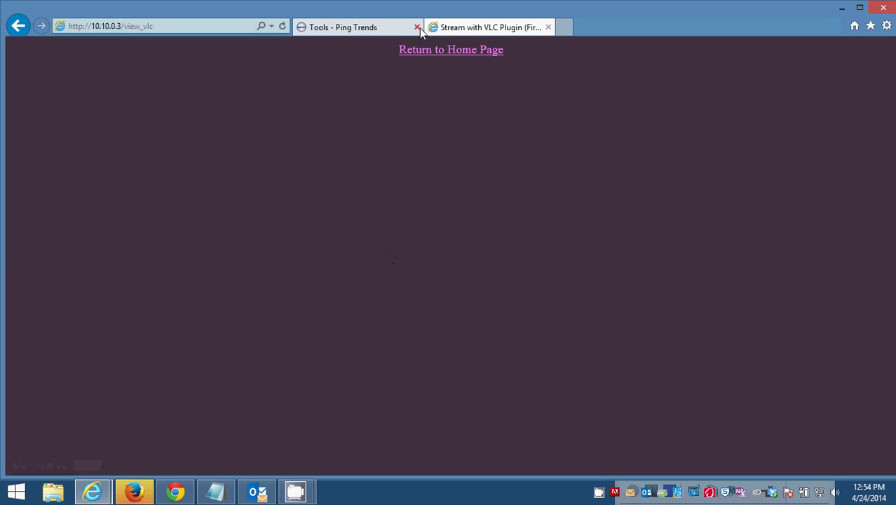
left_click(424, 55)
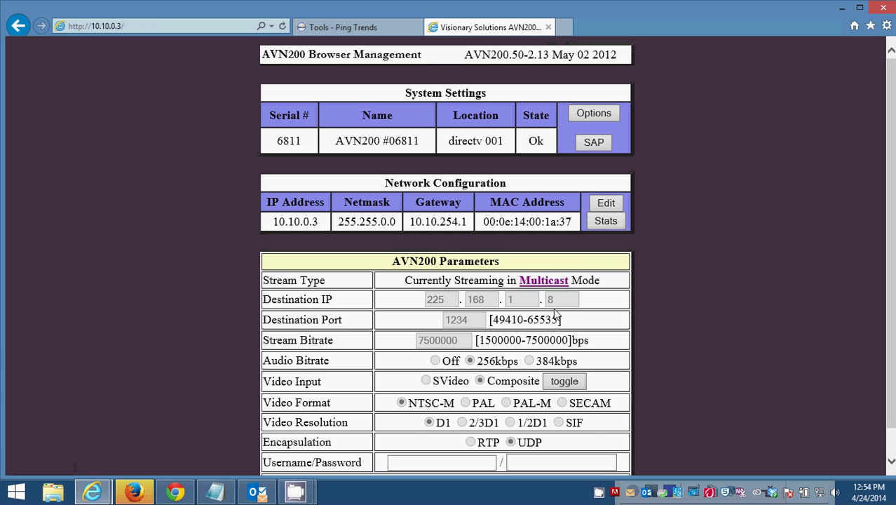
Go back through the visited pages to the ECPS IPTV channel list and open the ESPN channel.
left_click(16, 28)
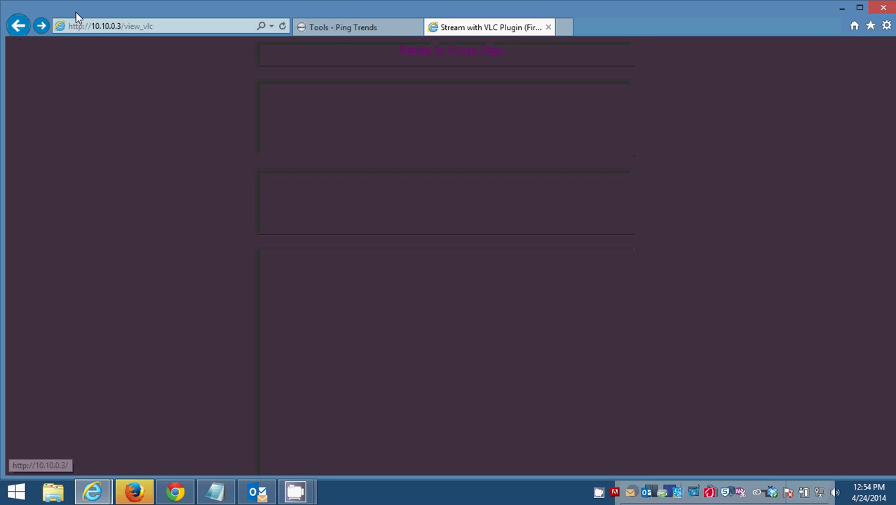
left_click(15, 30)
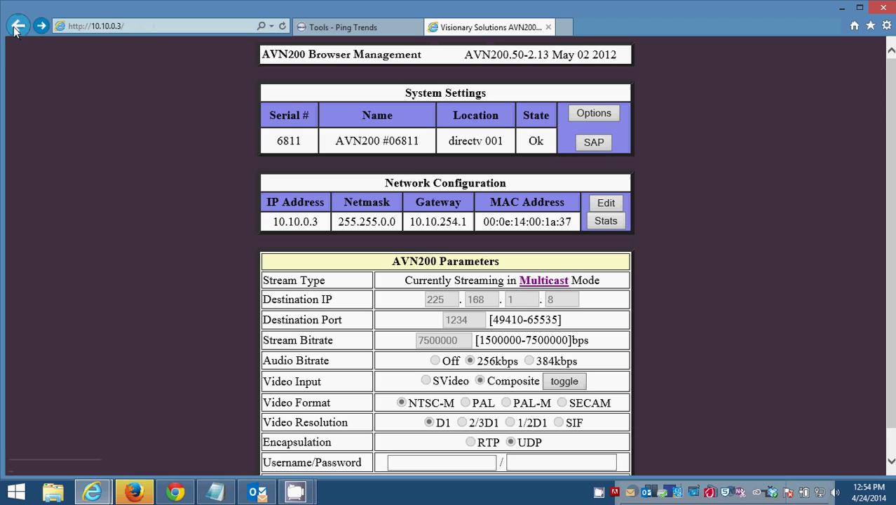
left_click(15, 29)
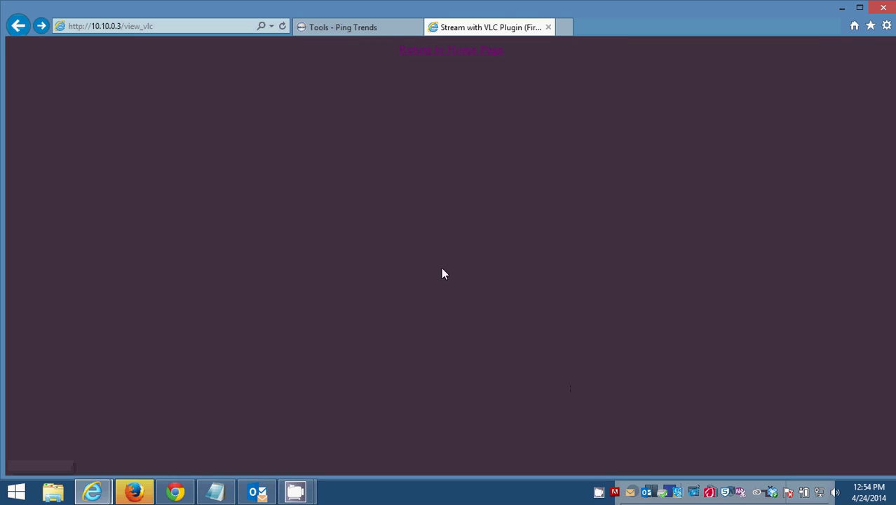
left_click(17, 26)
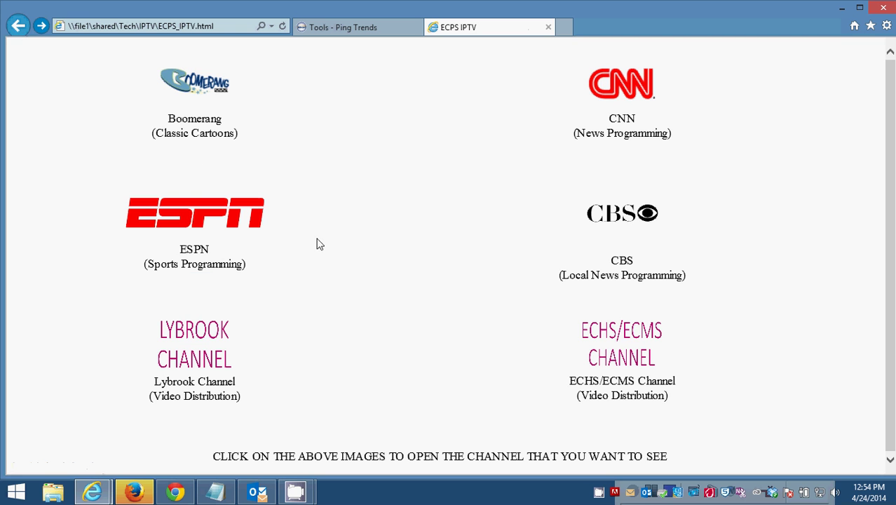
left_click(237, 223)
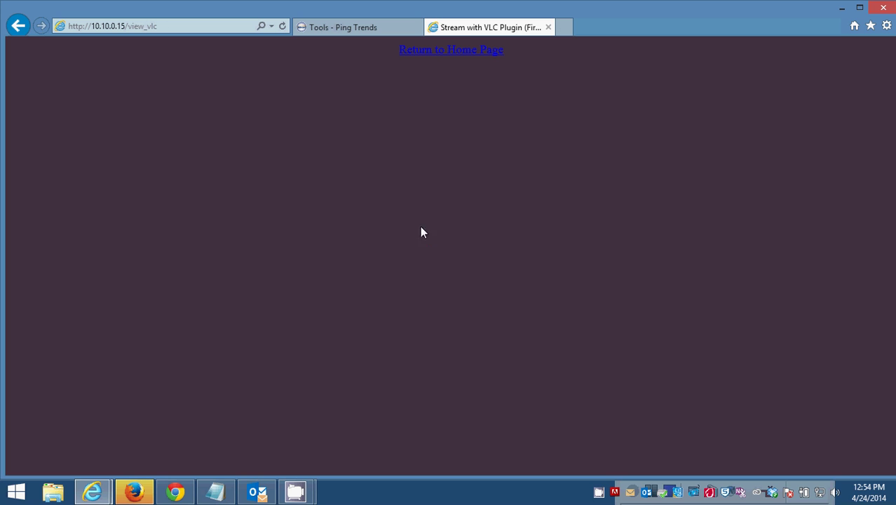
Return to the AVN200 home page, switch to the ECPS IPTV page in Firefox, and dismiss the default browser question.
left_click(457, 50)
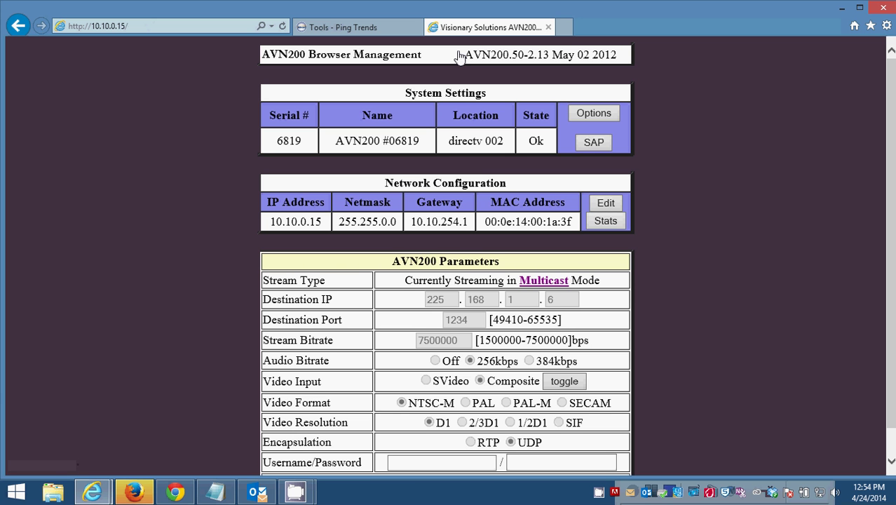
left_click(134, 491)
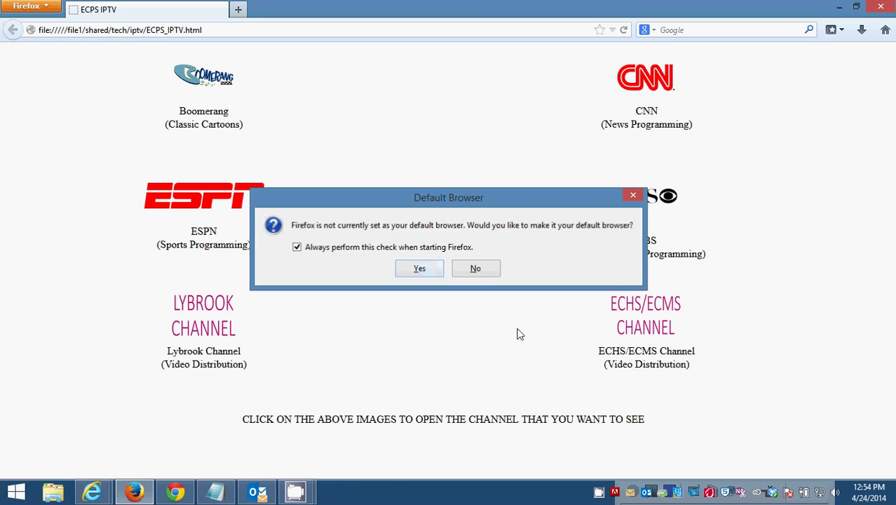
key("Escape")
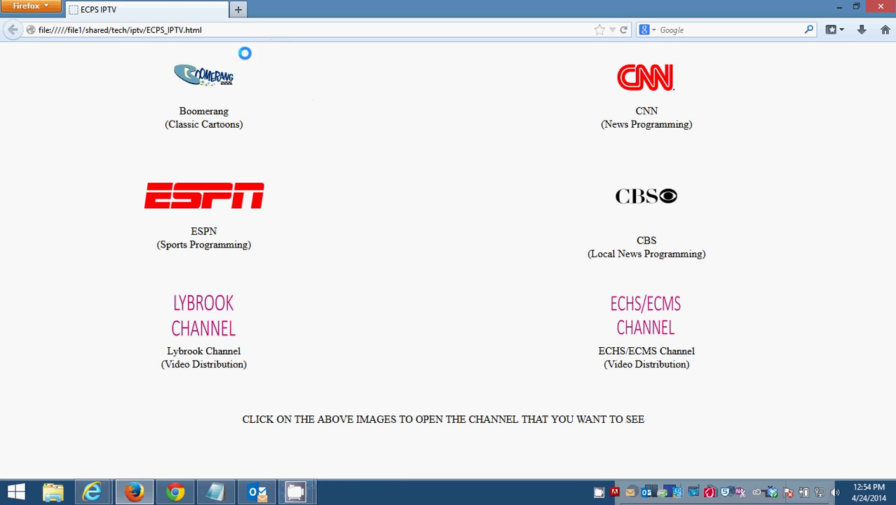
Open the Boomerang channel from the IPTV page, choosing to keep using Internet Explorer for http links.
left_click(208, 74)
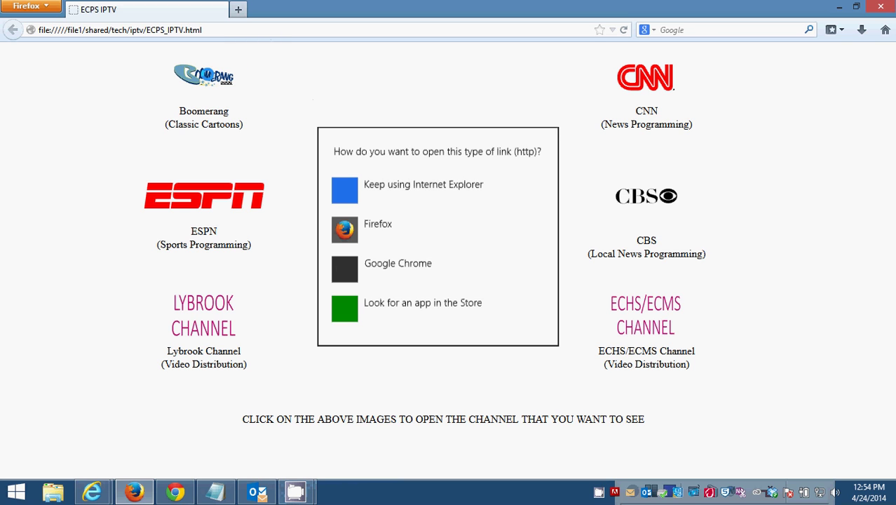
left_click(420, 183)
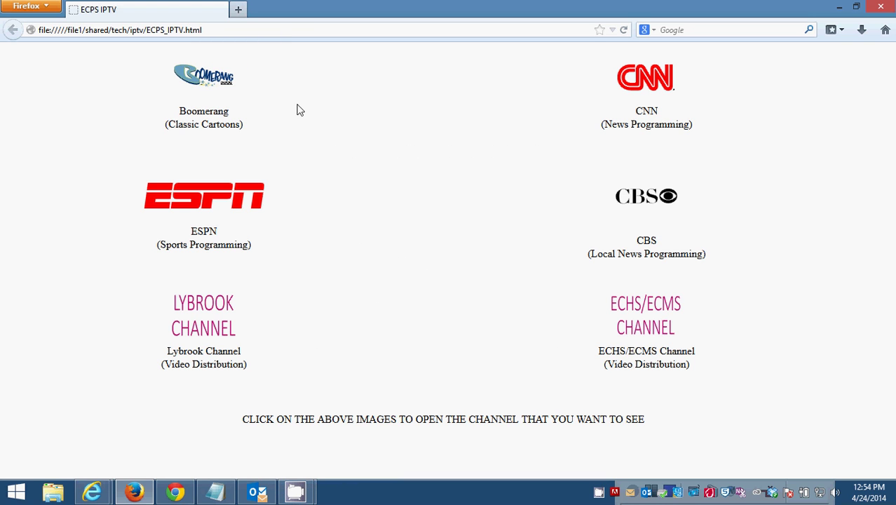
left_click(201, 78)
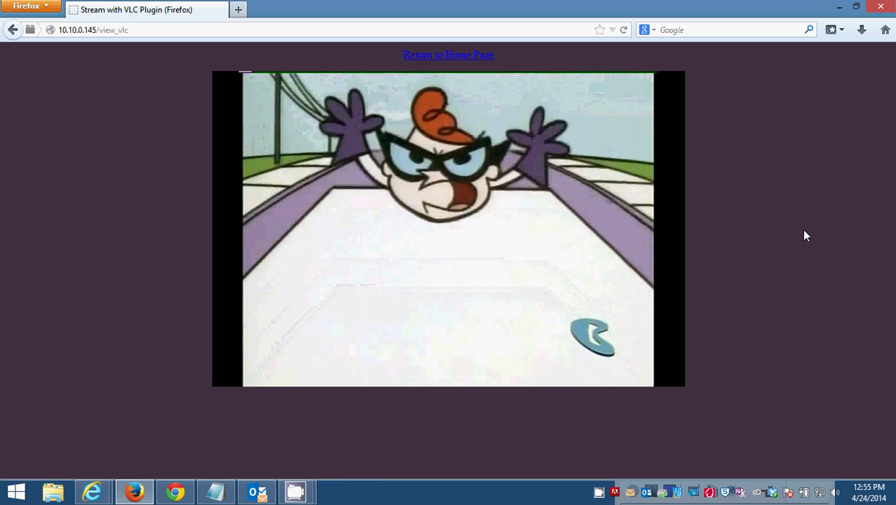
Return to the channel list, open the CBS channel, and use the player controls to mute it and pause and resume playback.
left_click(14, 30)
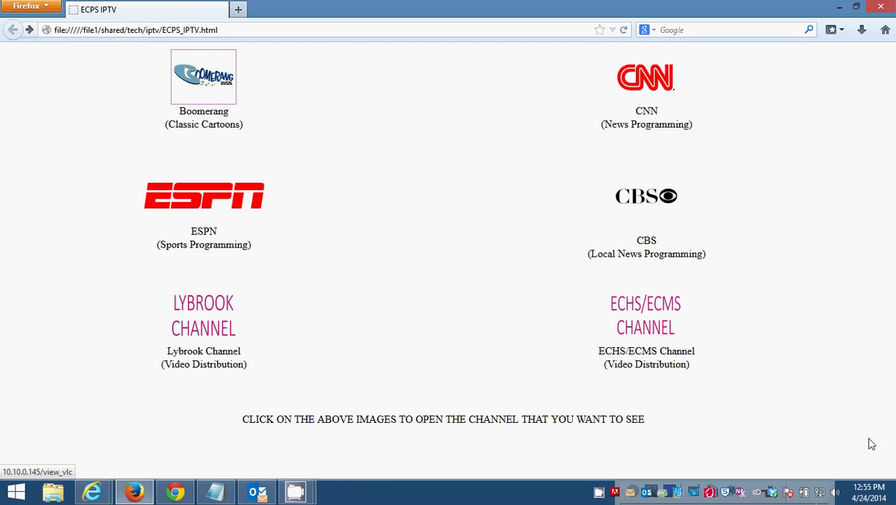
left_click(638, 201)
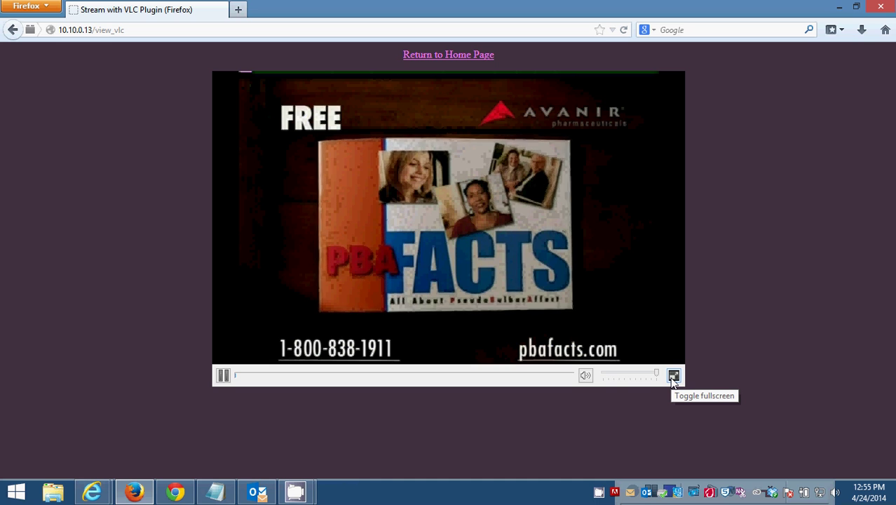
left_click(586, 376)
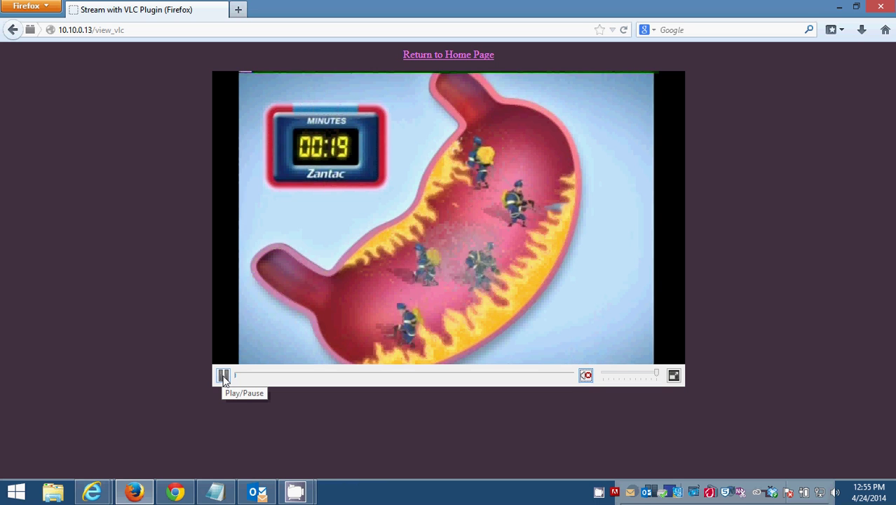
left_click(223, 376)
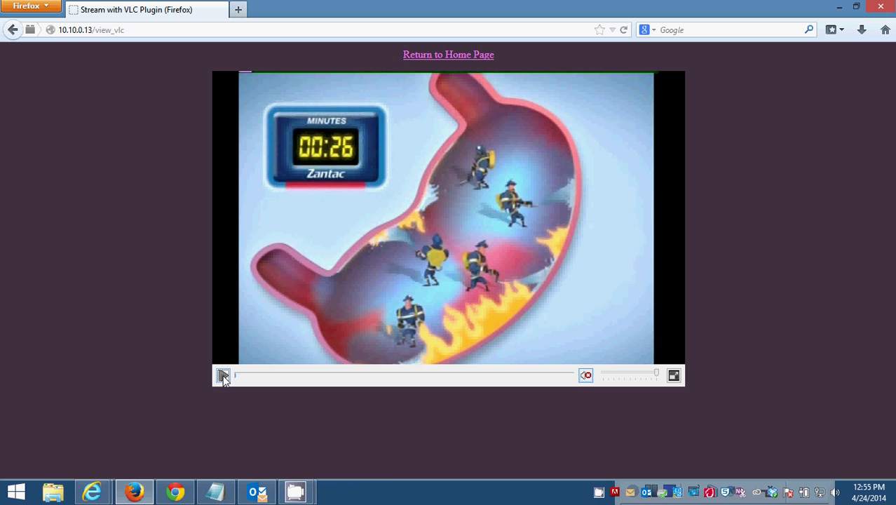
left_click(223, 376)
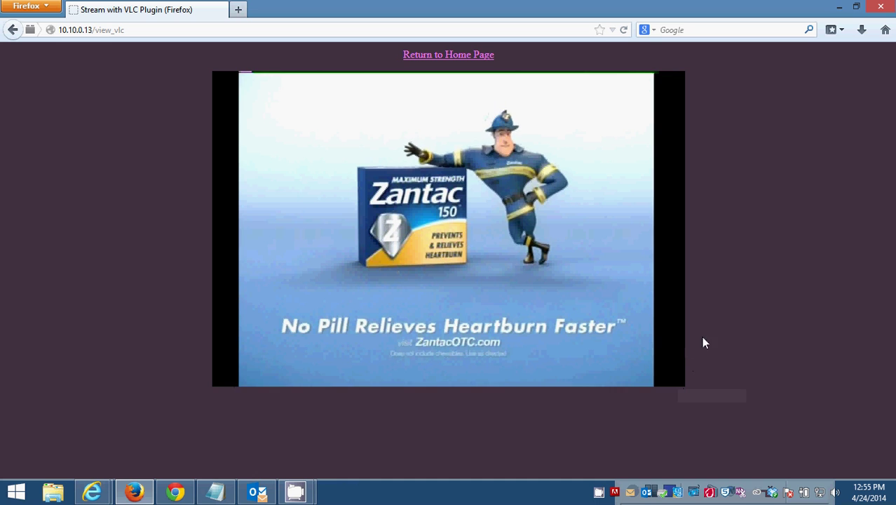
Go back to the channel list, view the ESPN channel's stream, and return to the list.
key("alt+Left")
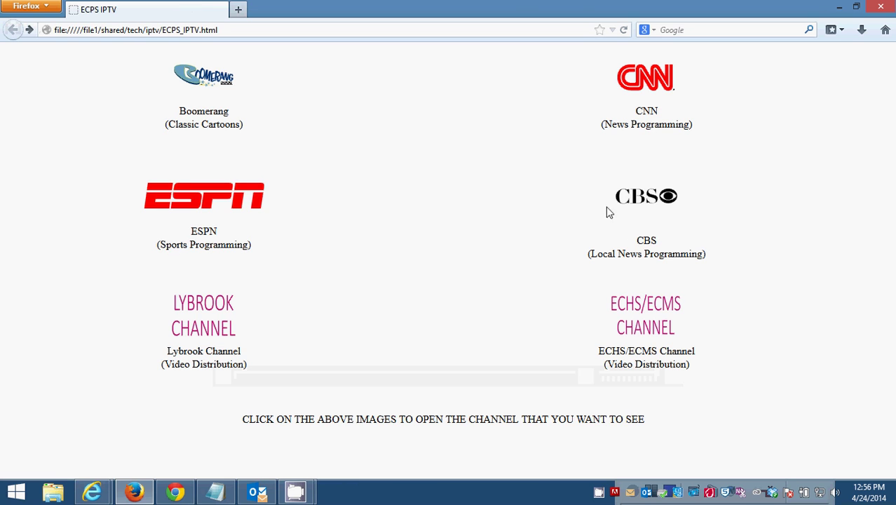
left_click(192, 200)
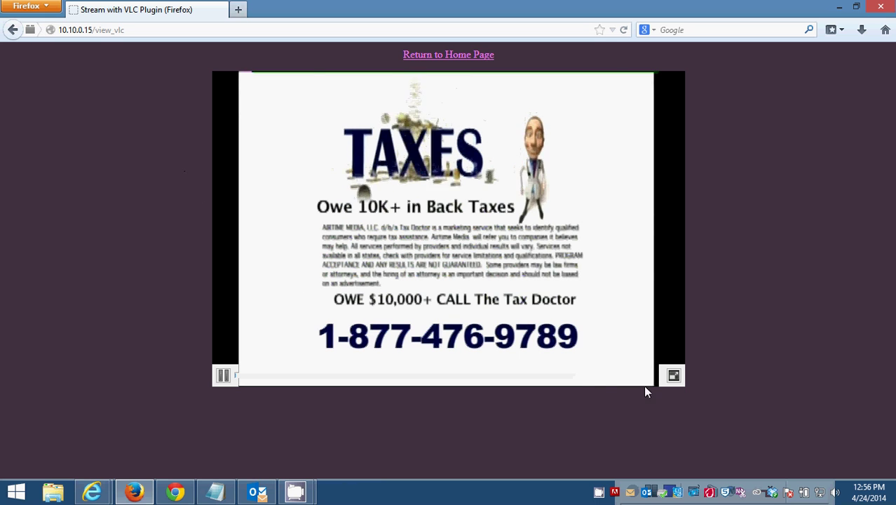
mouse_move(3, 5)
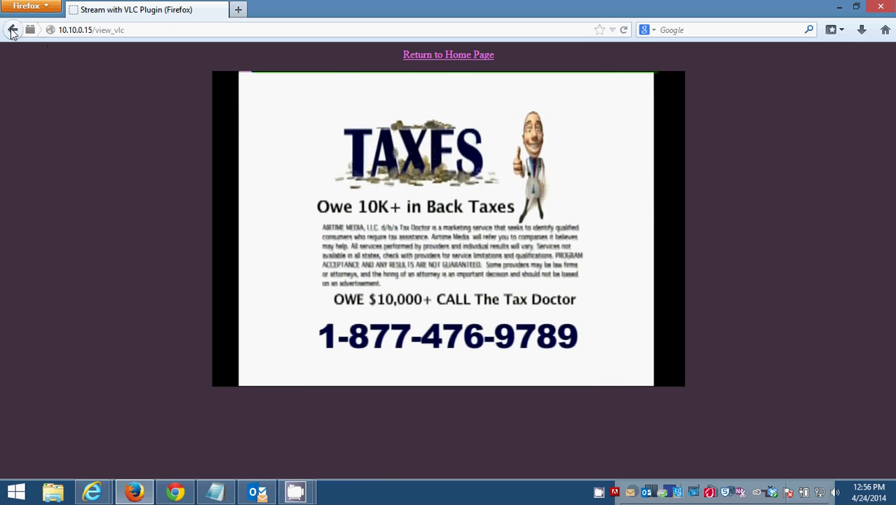
left_click(13, 30)
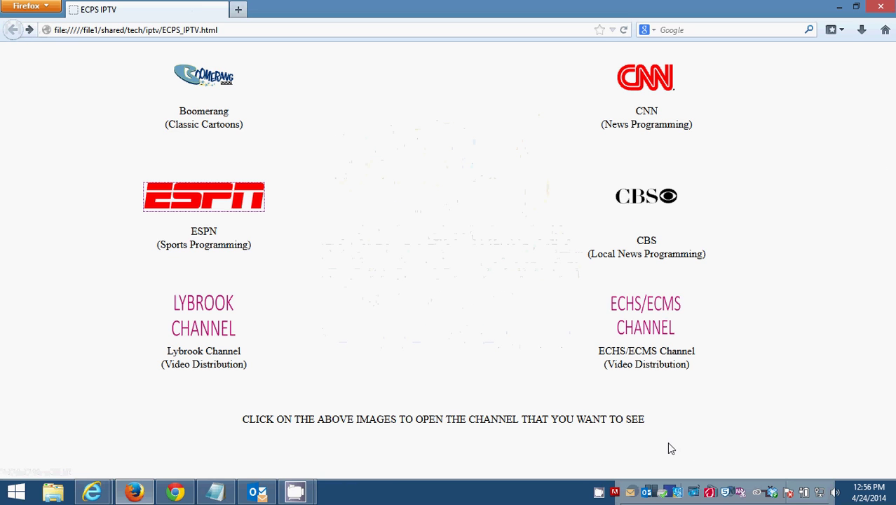
Close Firefox and the AVN200 tab in Internet Explorer, and minimize the remaining browser window to reveal the desktop.
left_click(881, 9)
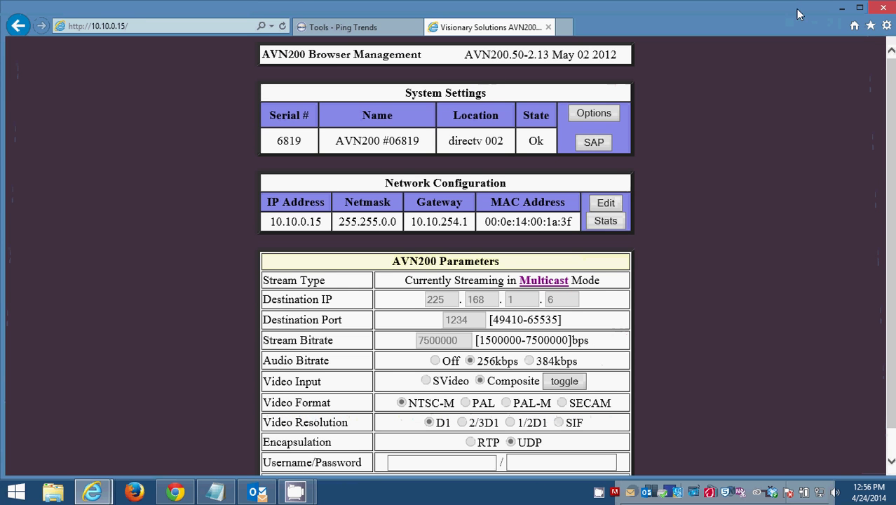
left_click(547, 27)
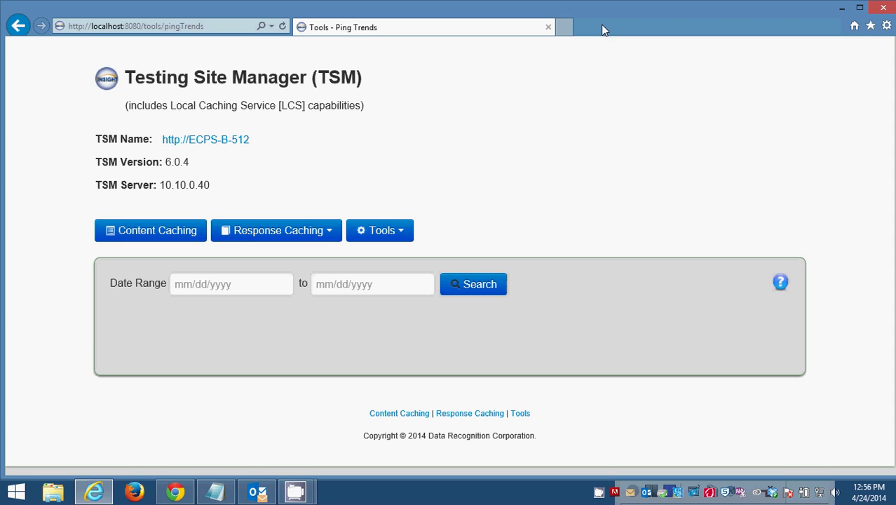
left_click(842, 7)
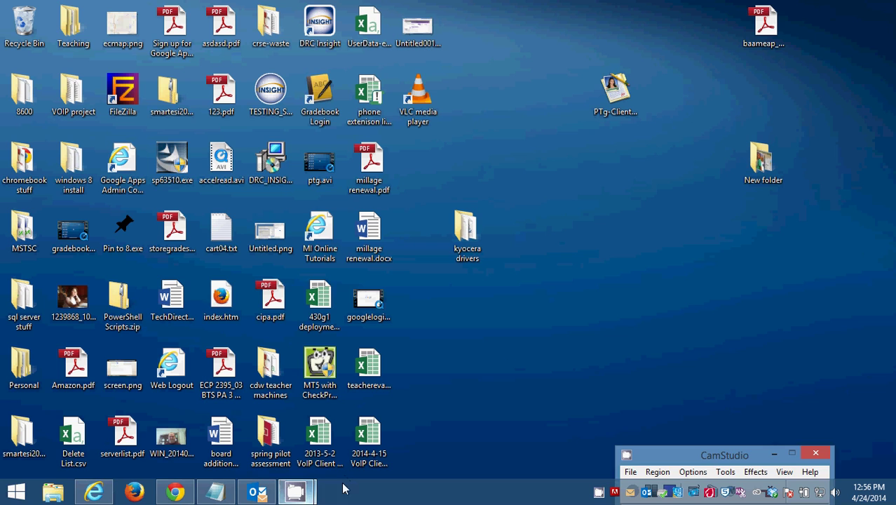
Start a new desktop shortcut with \\file1\shared\Tech\IPTV\ECPS_IPTV.html as its target location.
left_click(622, 272)
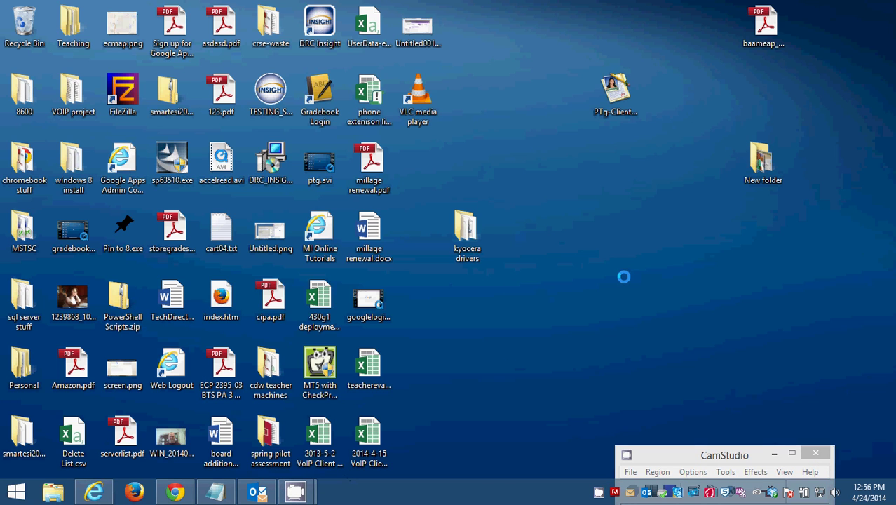
right_click(622, 268)
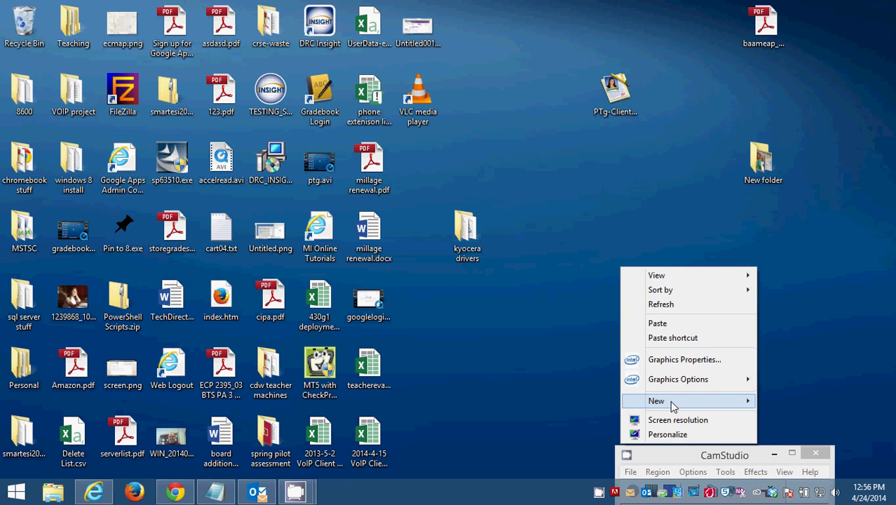
mouse_move(672, 406)
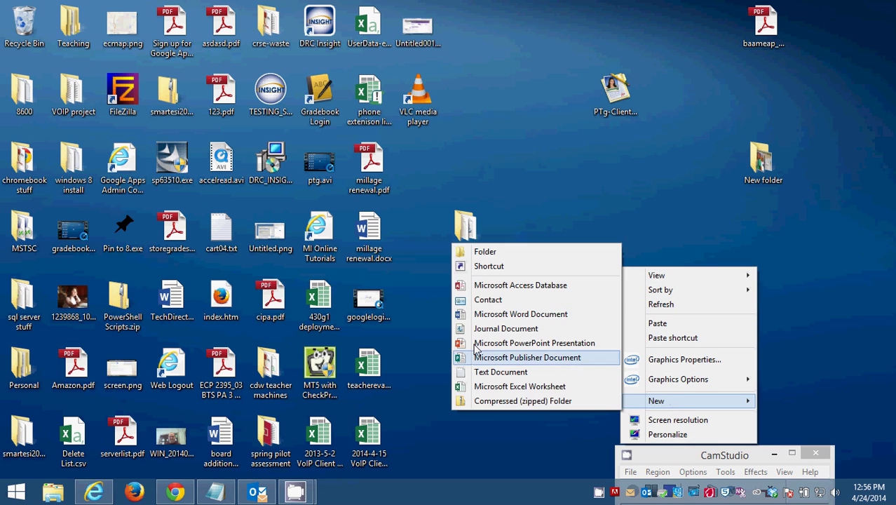
left_click(503, 270)
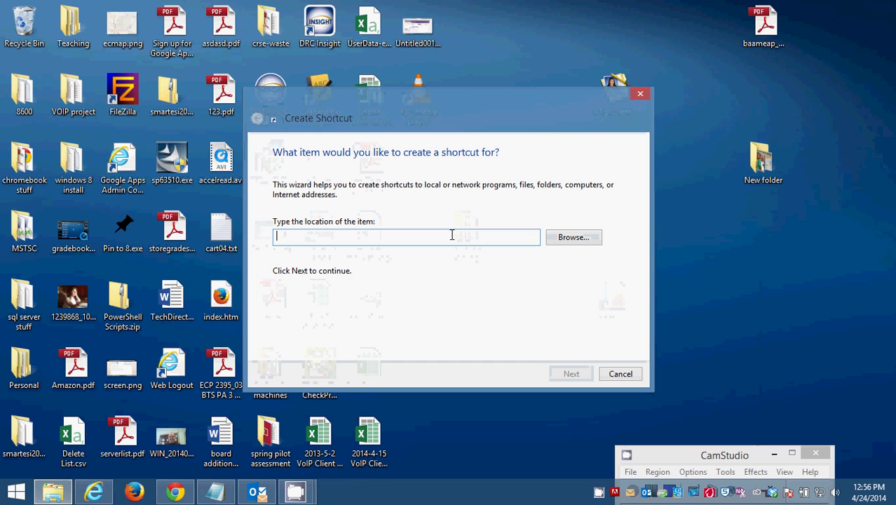
type("\\\\file1")
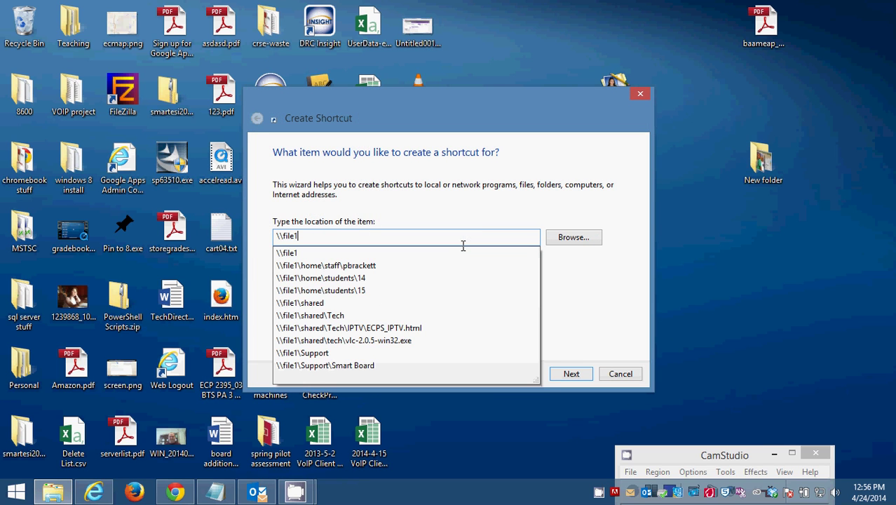
type("\\")
type("shared")
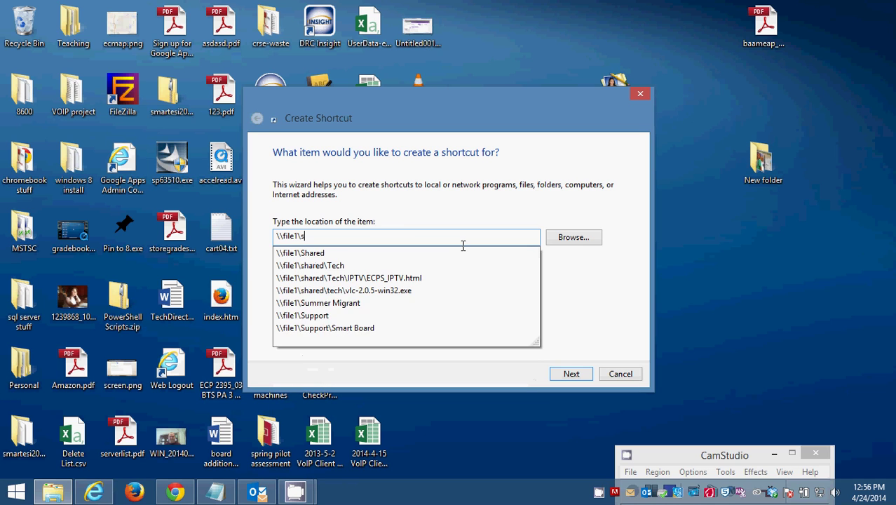
key("Down")
key("Down")
key("Down")
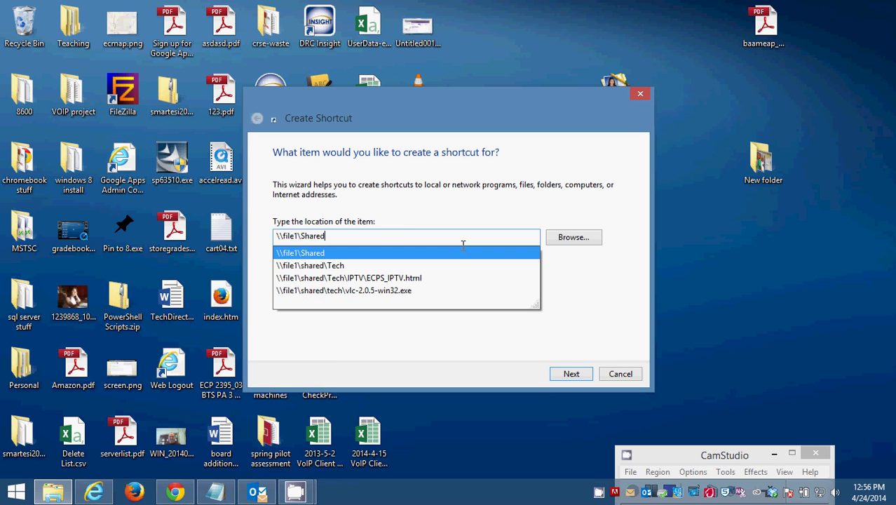
key("Return")
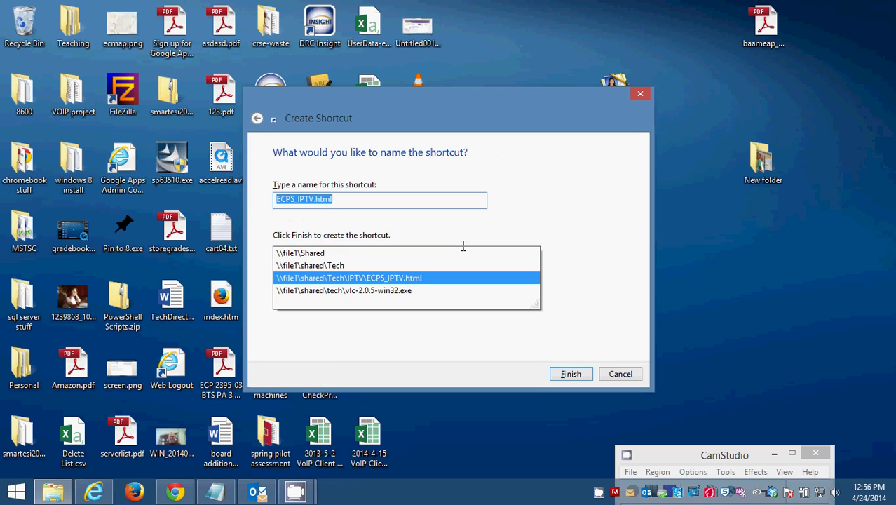
Name the new shortcut ECPS_IPTV and finish creating it.
type("EC")
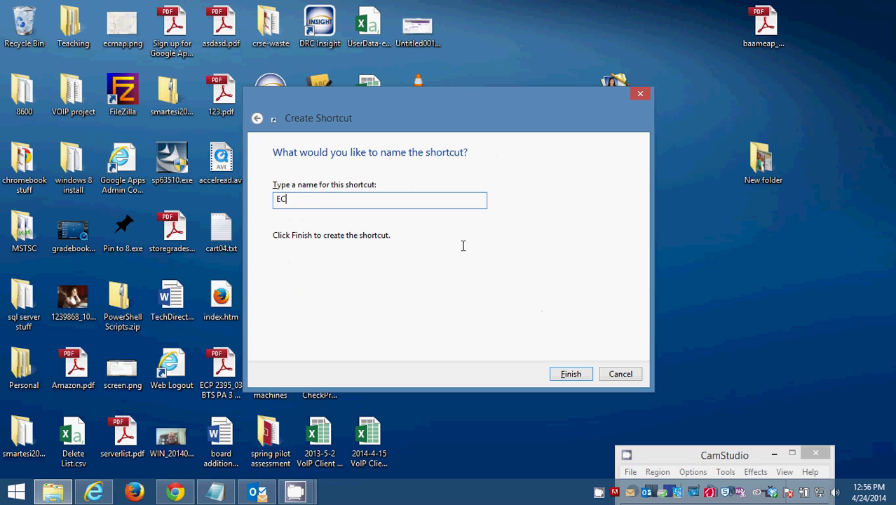
type("PS_IPTV")
key("Return")
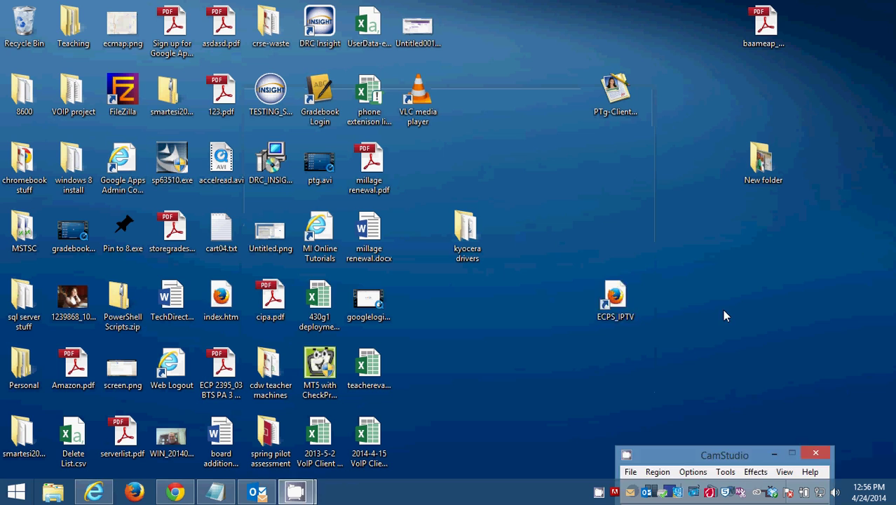
Test the ECPS_IPTV desktop shortcut by opening it, decline making Firefox the default browser, and close the page.
left_click(622, 313)
left_click(622, 317)
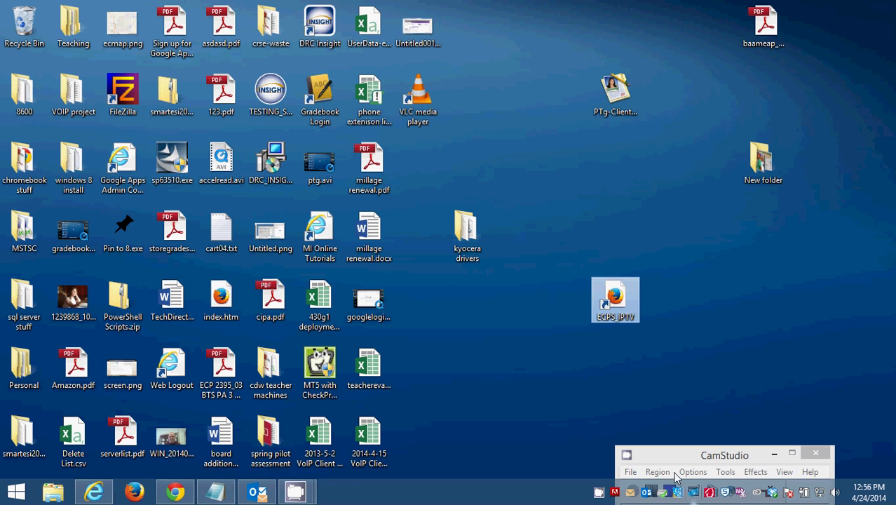
mouse_move(215, 491)
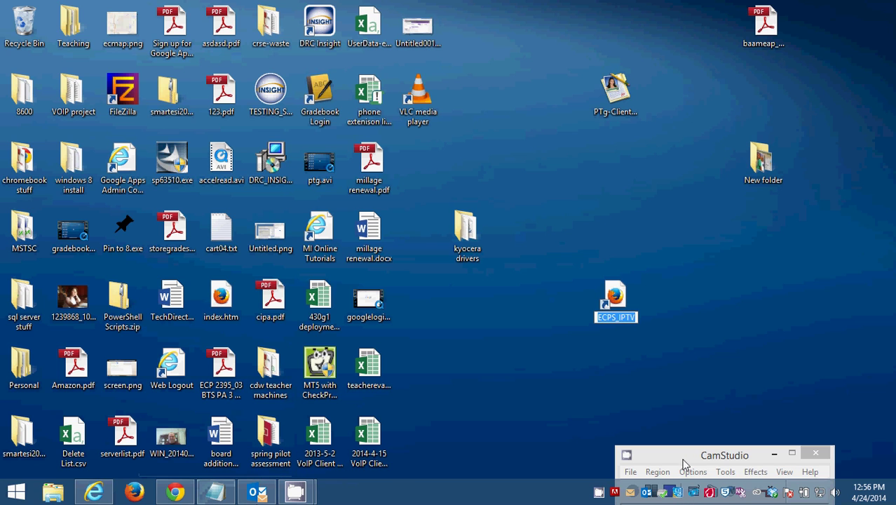
left_click(634, 302)
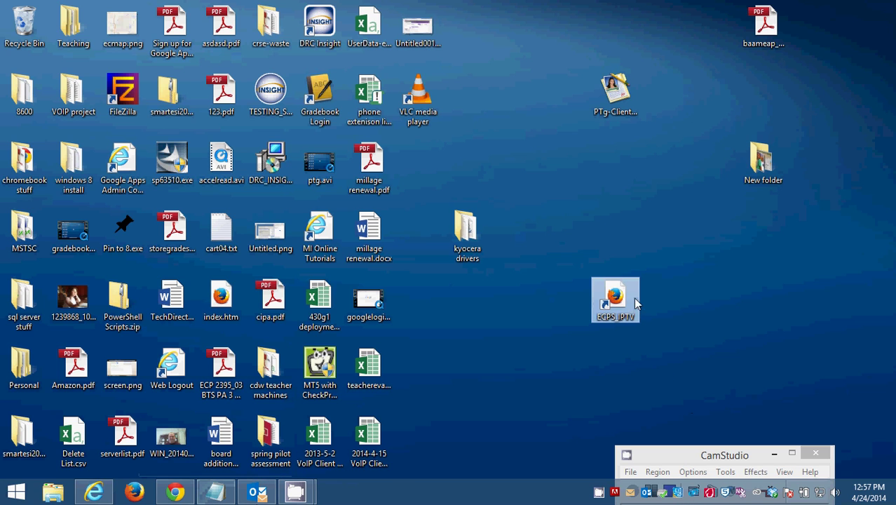
double_click(626, 303)
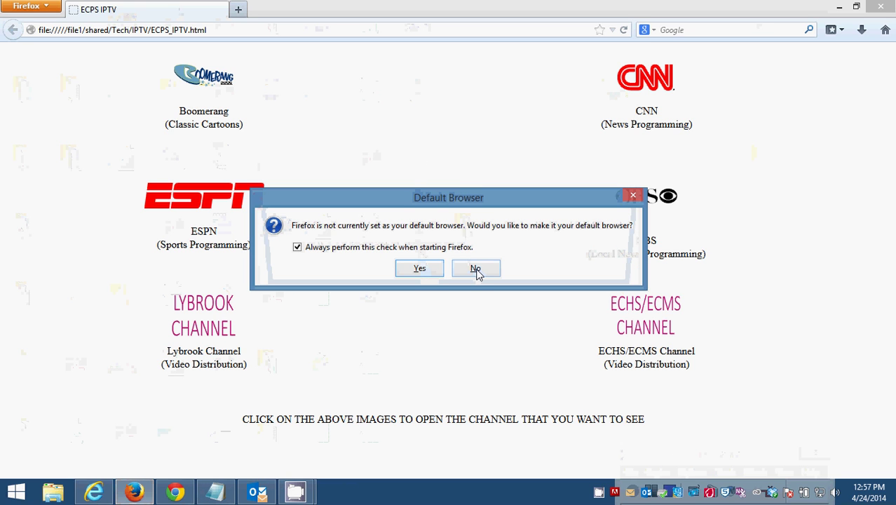
left_click(477, 273)
left_click(881, 5)
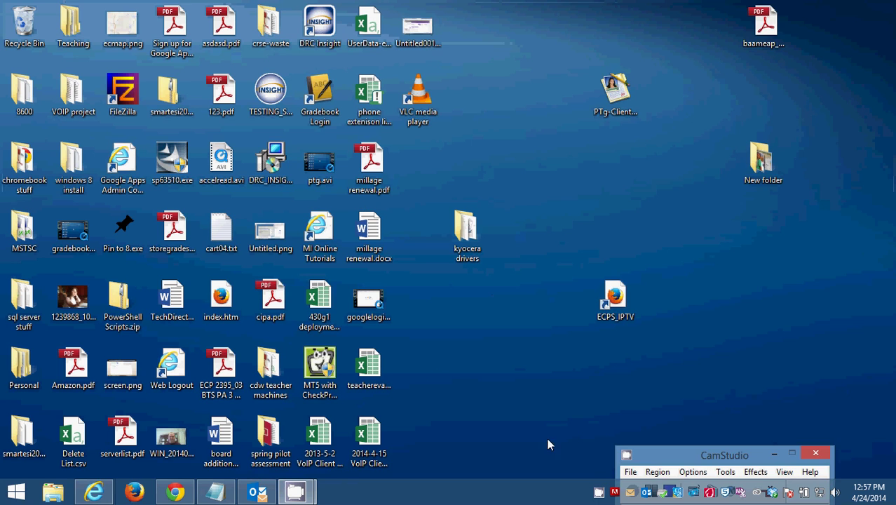
Reposition the CamStudio window on the desktop so that it is fully visible and clear of the ECPS_IPTV shortcut.
left_click_drag(678, 457, 577, 98)
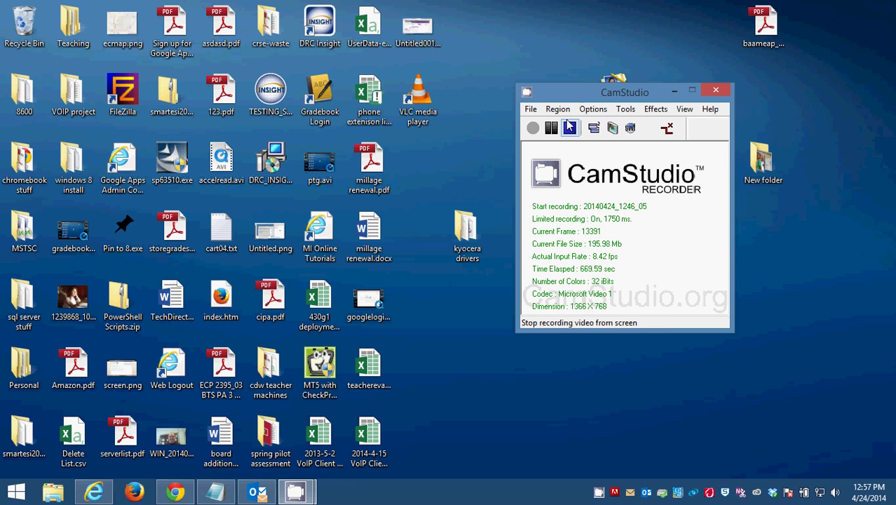
left_click_drag(575, 101, 681, 243)
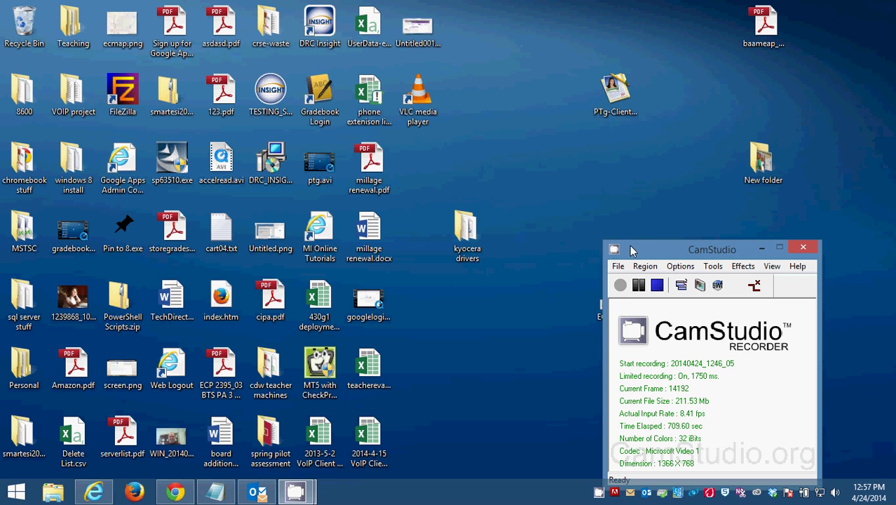
left_click_drag(640, 243, 530, 409)
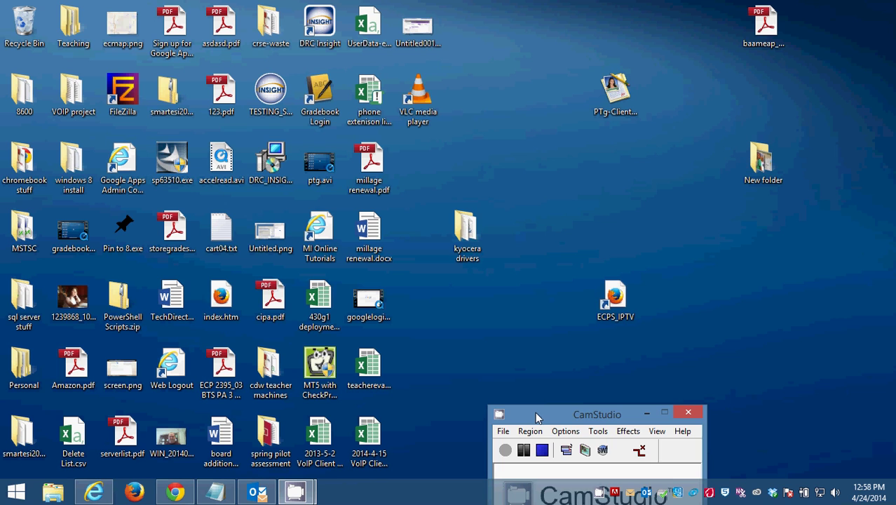
left_click_drag(535, 412, 699, 224)
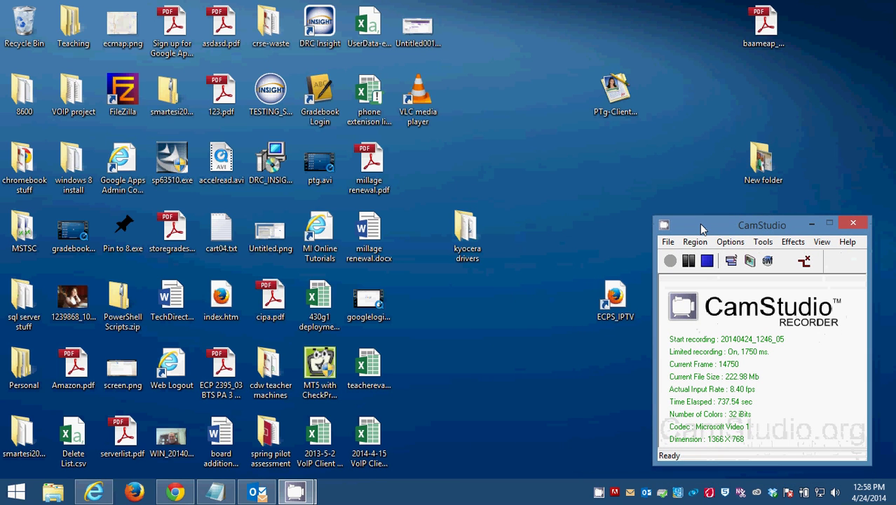